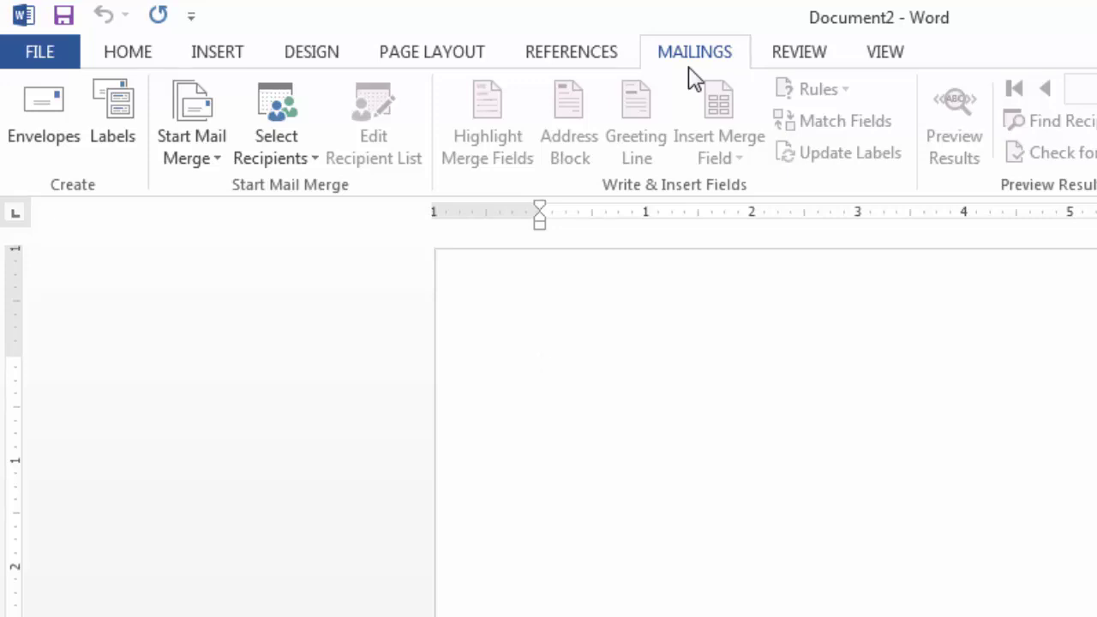
Enter a three-line sample envelope address beginning 'to', then bring up Envelope Options.
click(56, 128)
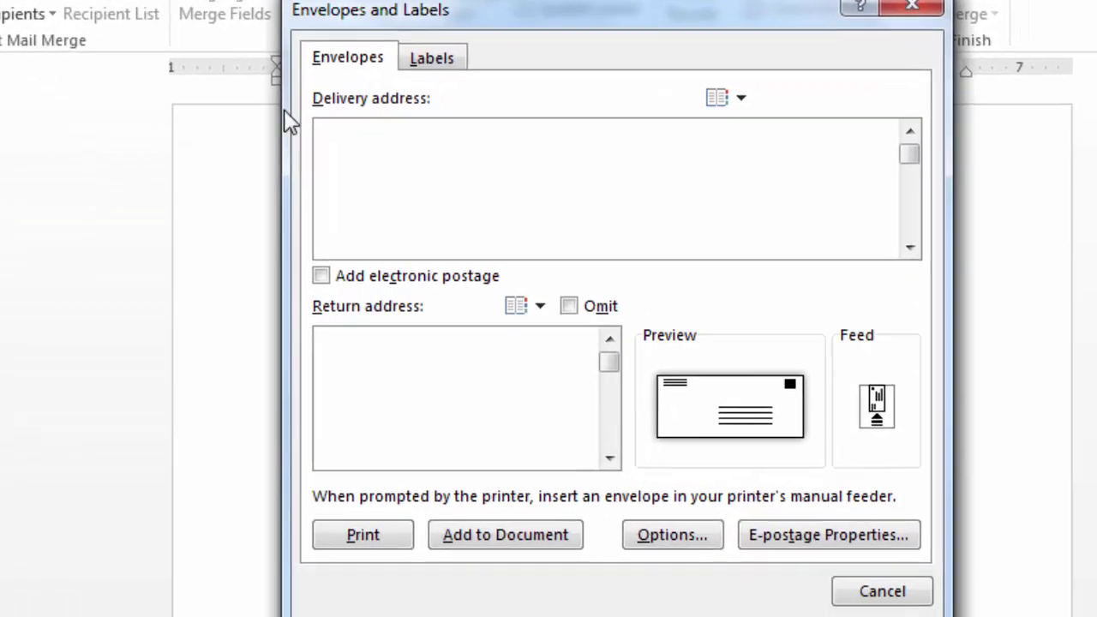
click(391, 134)
text(t)
text(o)
key(Return)
text(kdfh)
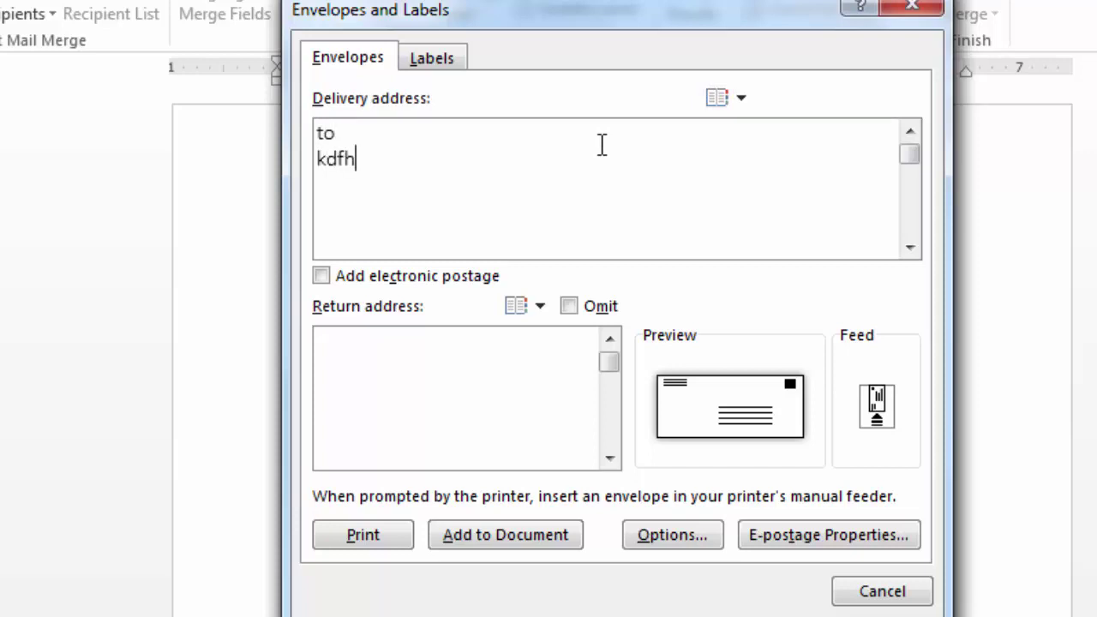
text(klh hkhf)
key(Return)
text(dkkdlfh)
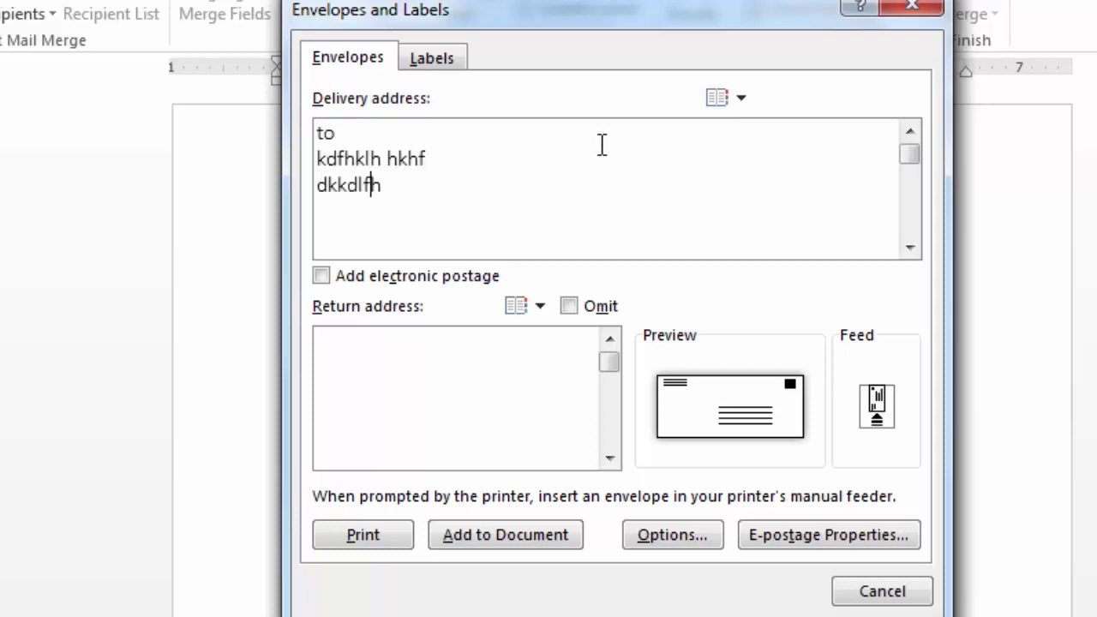
text(kldhkldfh)
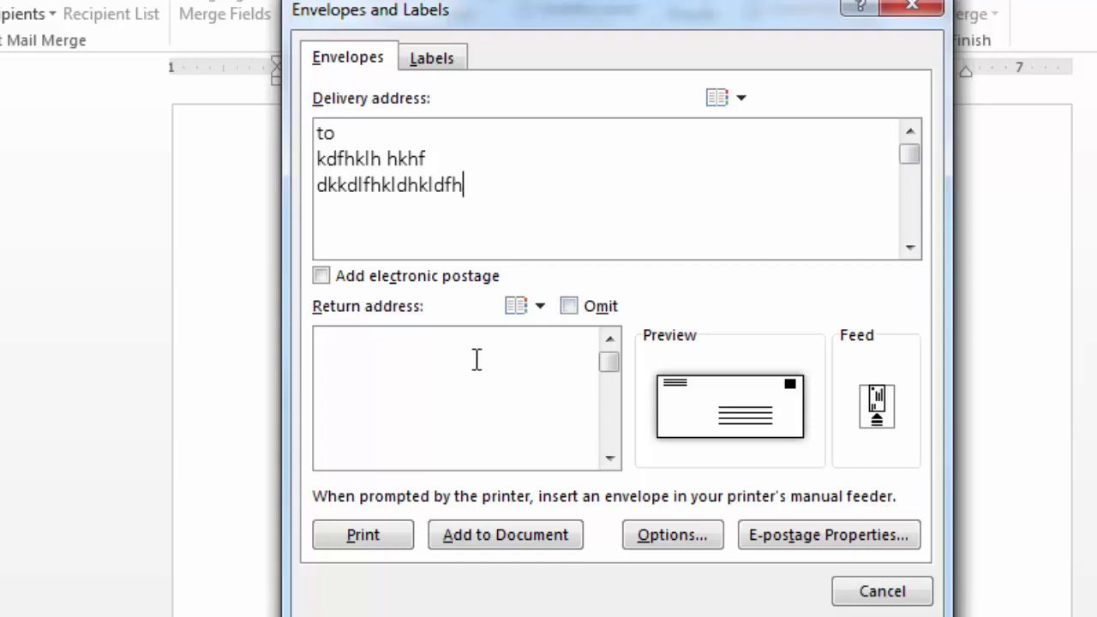
text(f)
text(ff ff gf fgfgfg)
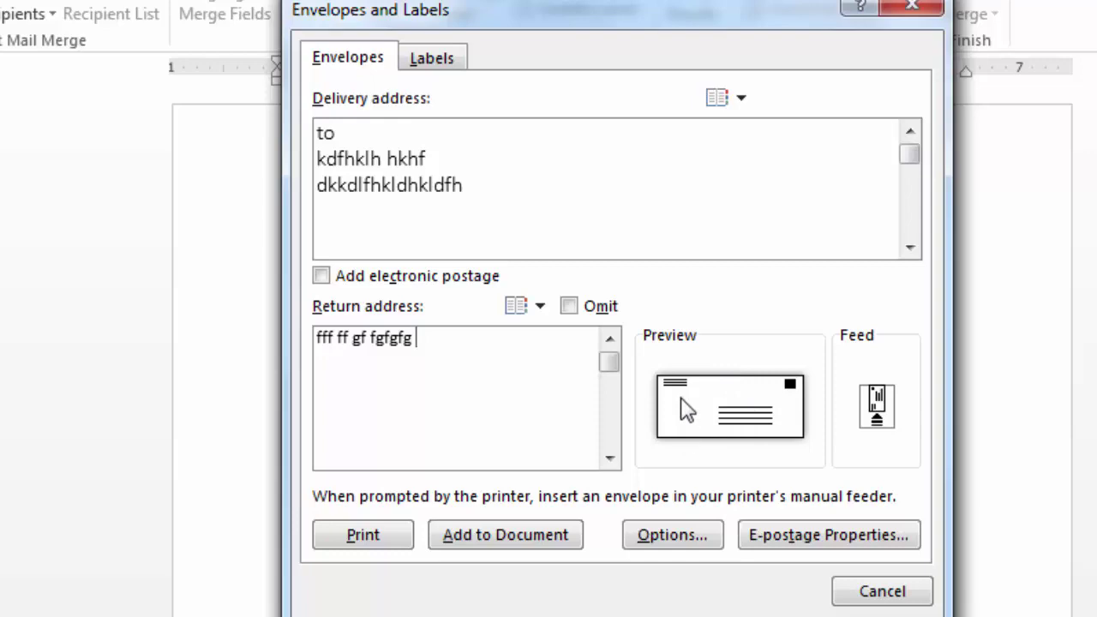
click(688, 538)
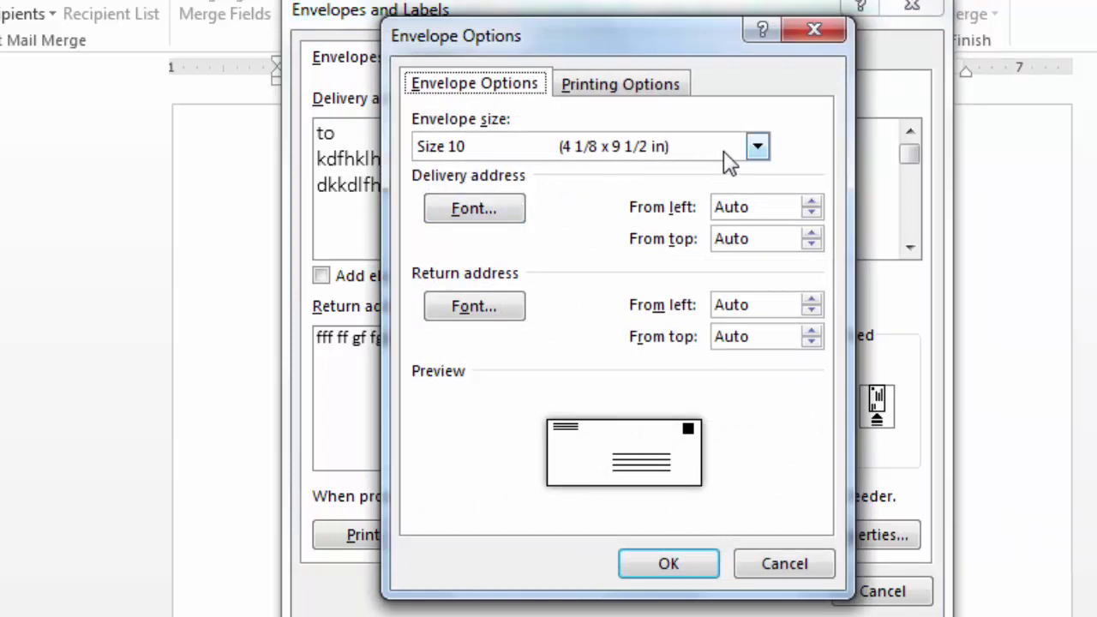
After trying B4 and Size 10, set the envelope size to C3, review printing options, and accept.
click(758, 148)
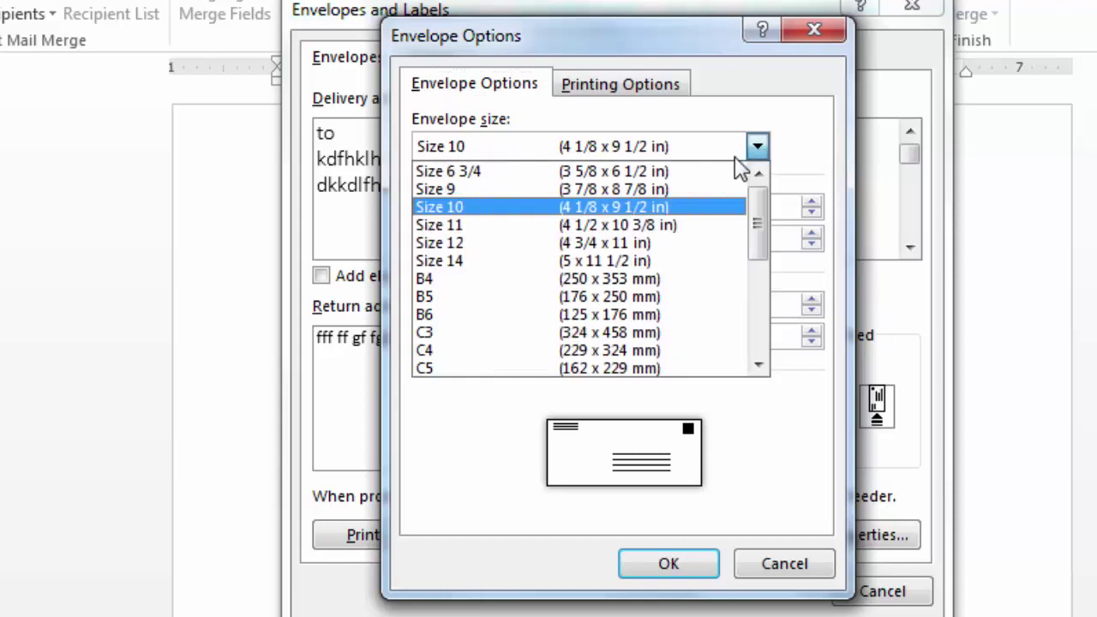
click(641, 283)
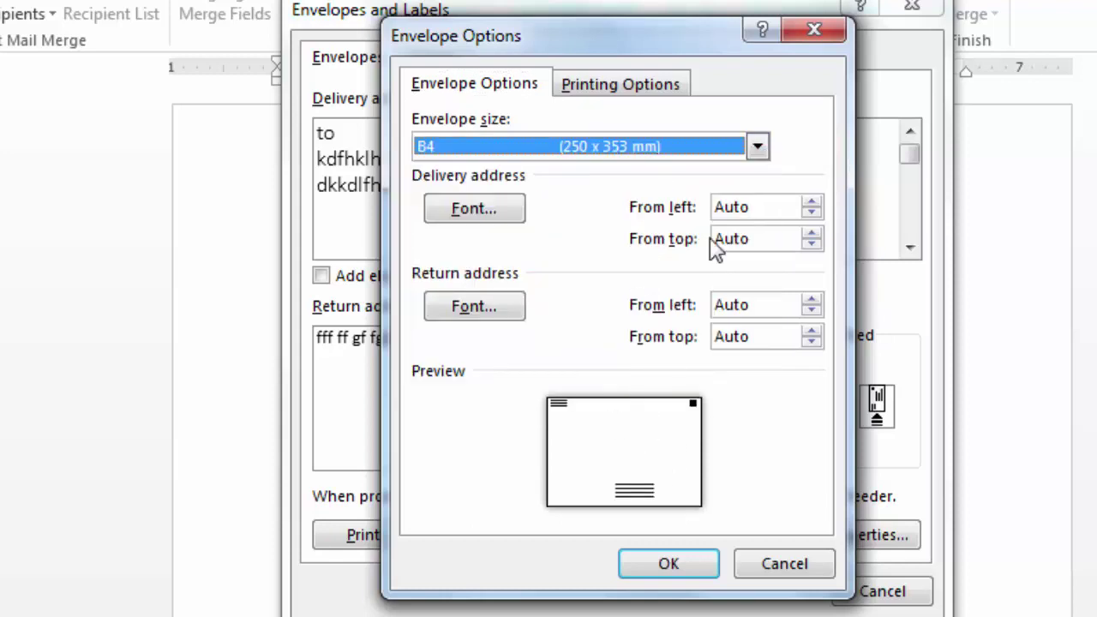
click(757, 147)
click(651, 208)
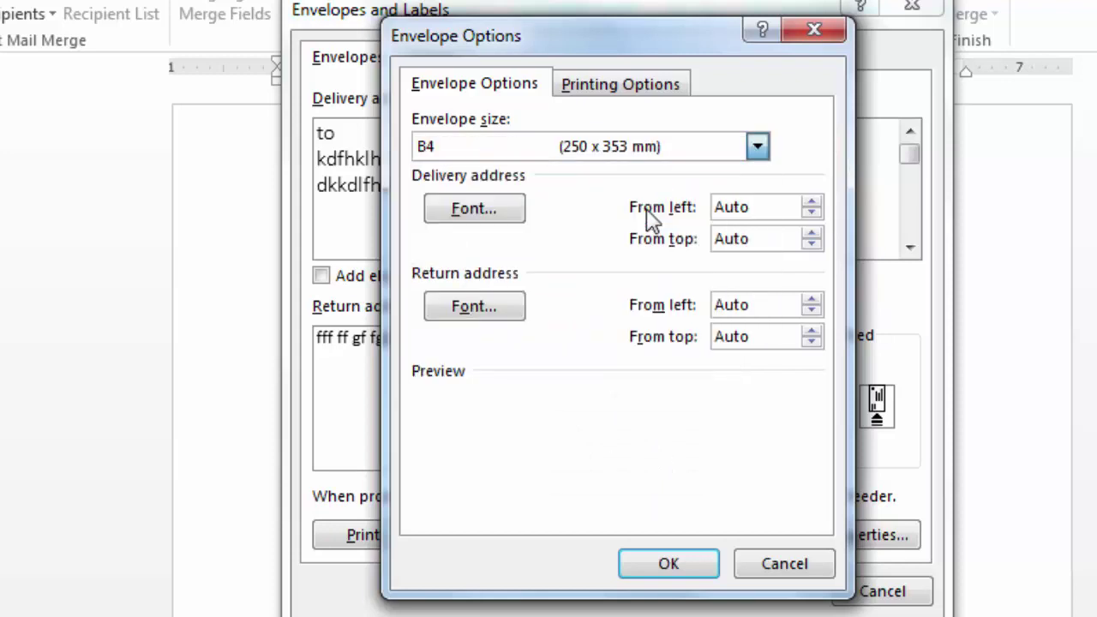
click(757, 149)
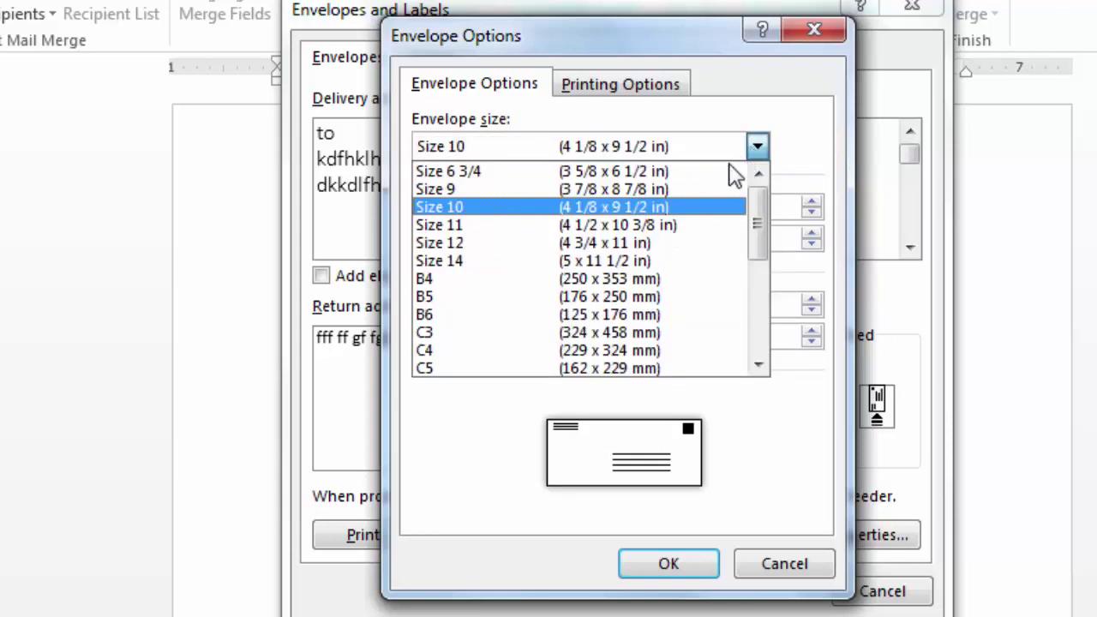
click(660, 332)
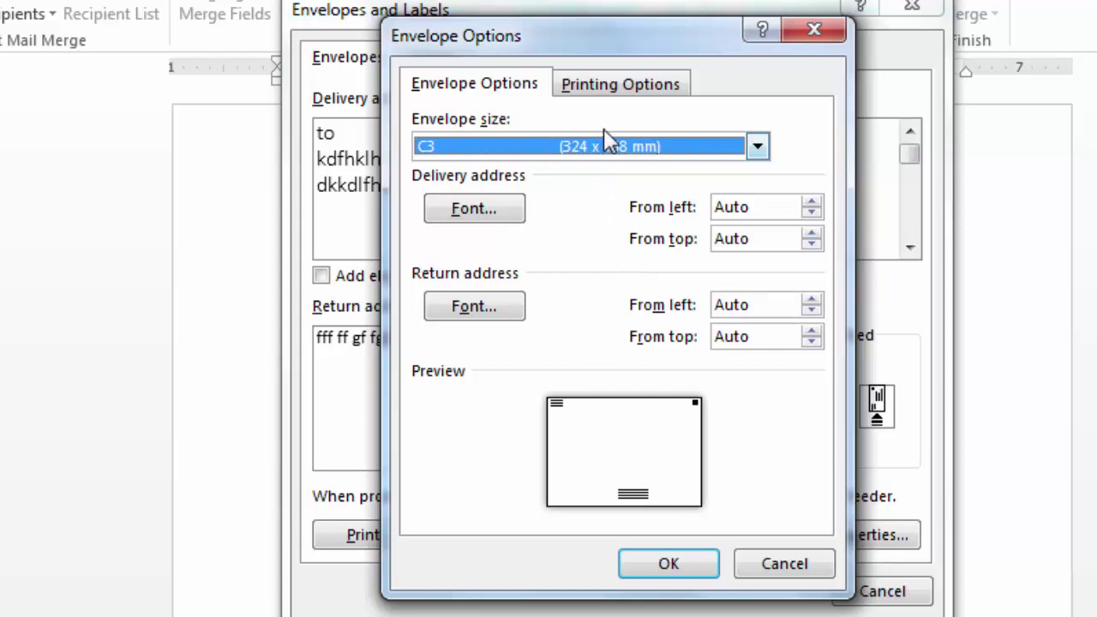
click(614, 92)
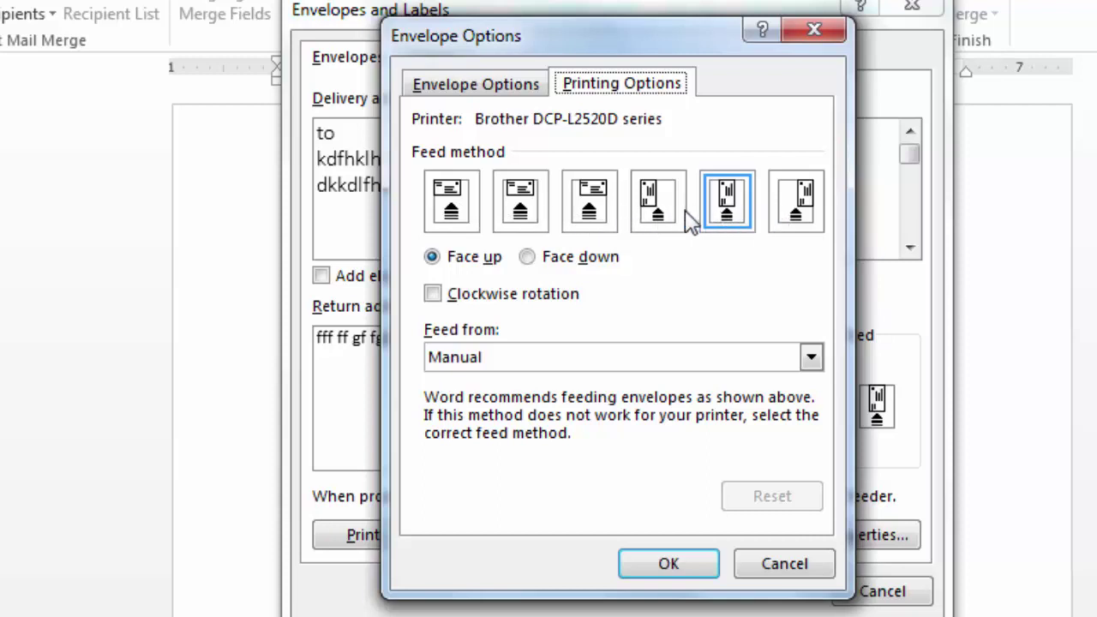
click(669, 565)
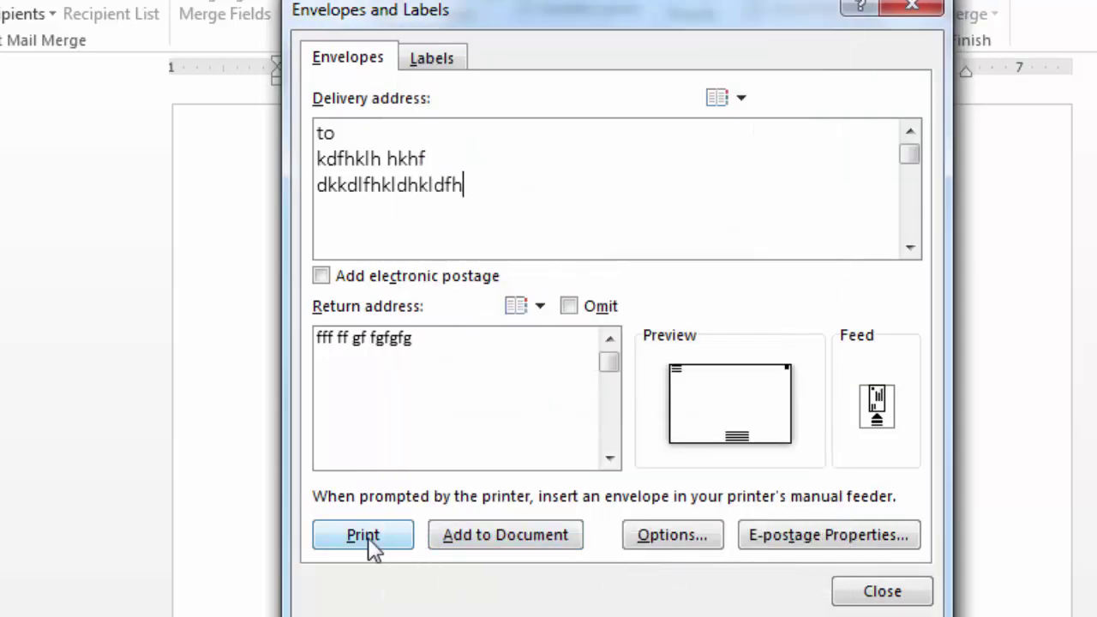
Glance at the Labels settings, then close the Envelopes and Labels dialog.
click(428, 62)
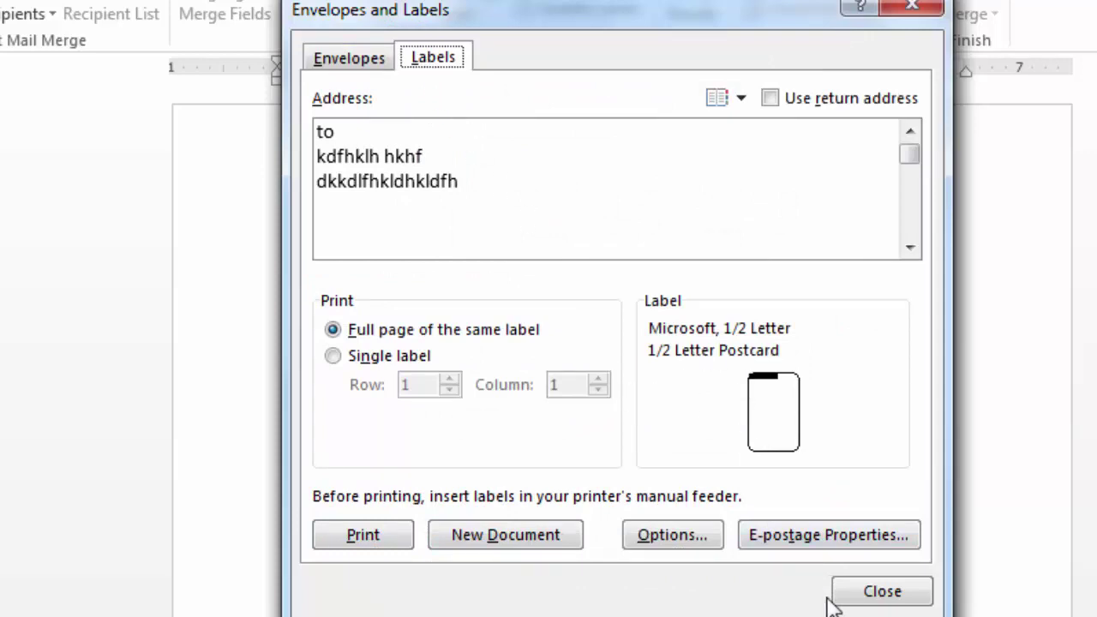
click(852, 597)
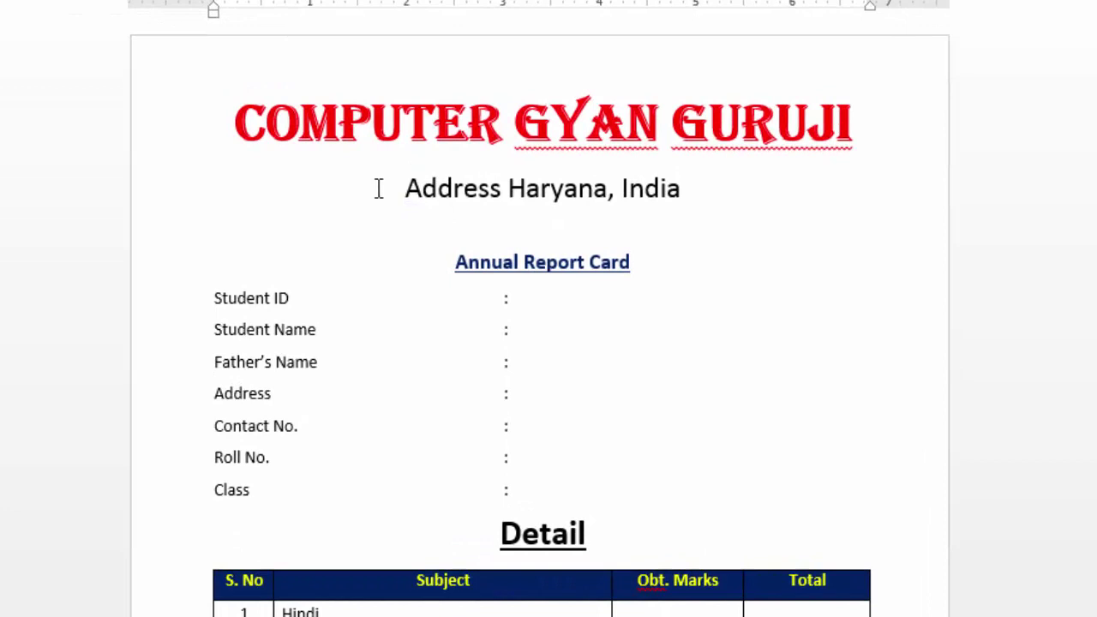
Delete the empty line below 'Address Haryana, India' on the report card.
drag(377, 187, 634, 189)
click(659, 227)
key(BackSpace)
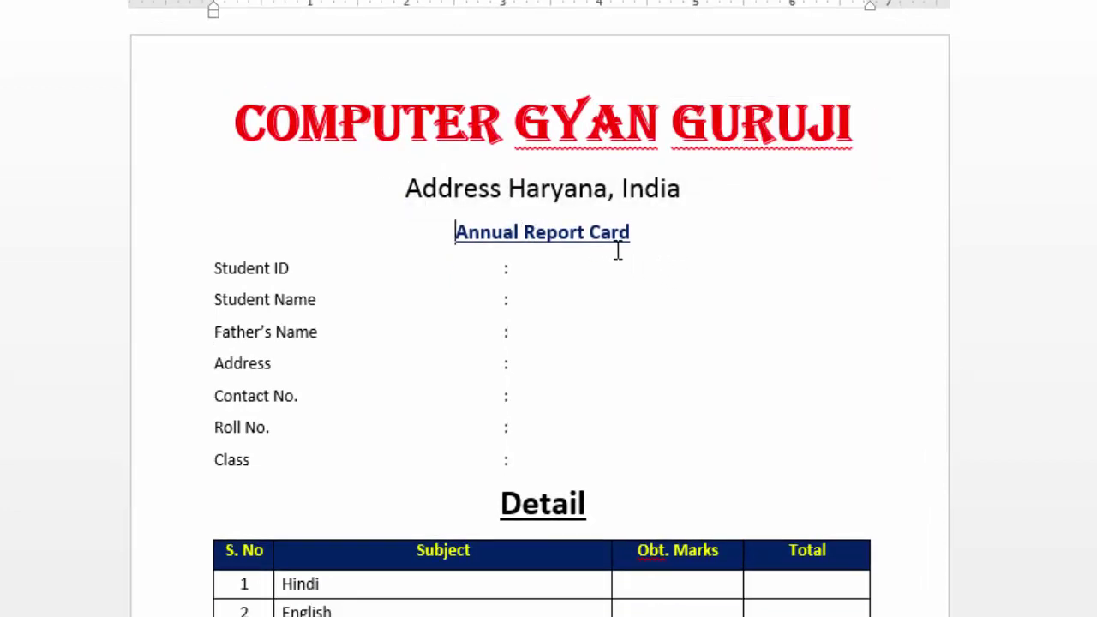
scroll(617, 257, down, 2)
scroll(624, 380, up, 1)
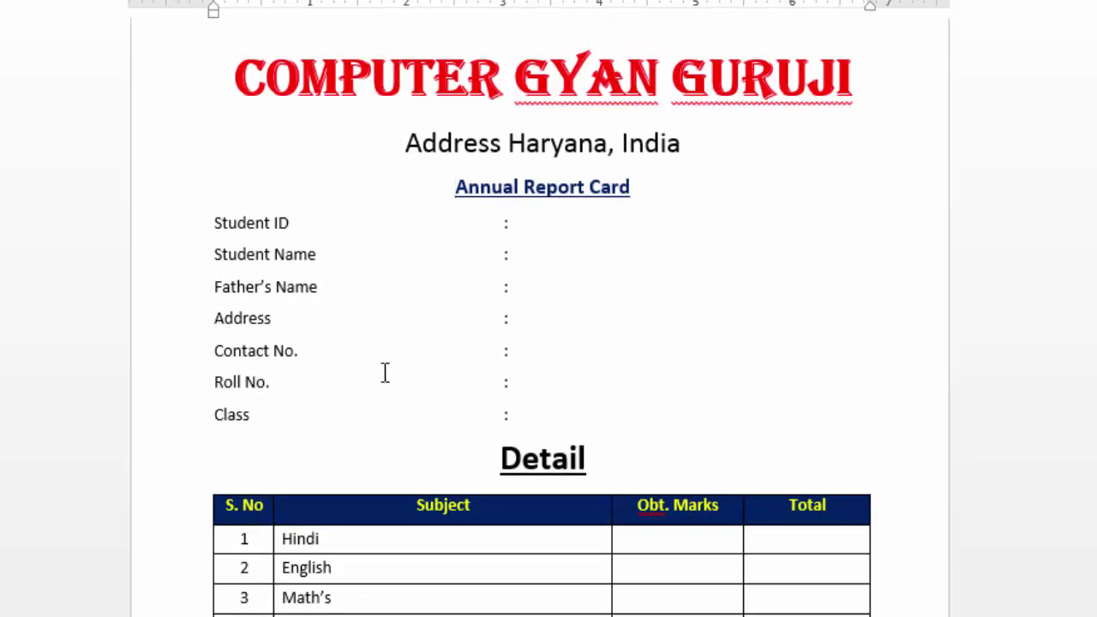
scroll(564, 416, down, 5)
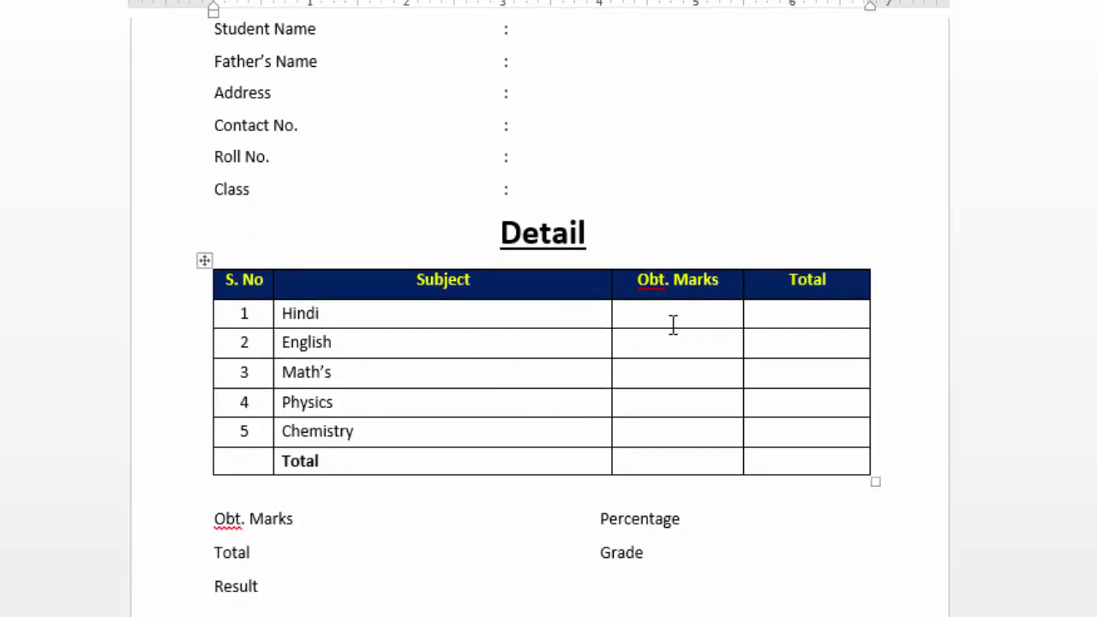
Enter 100 in the Total cell for Hindi, English, Math's, Physics and Chemistry.
mouse_move(805, 354)
click(806, 317)
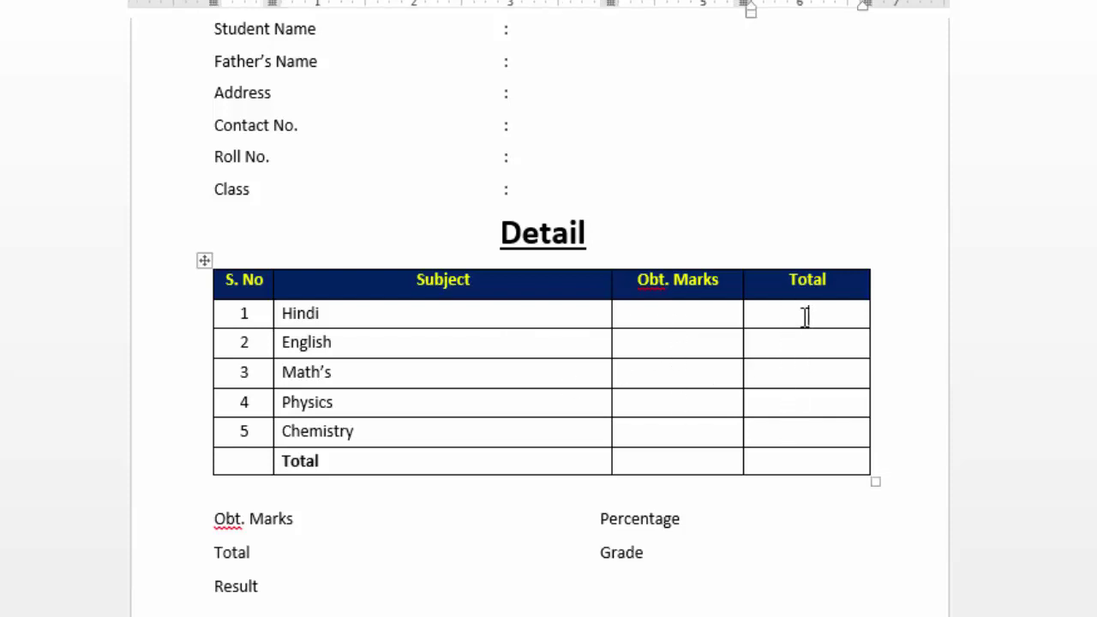
text(100)
text(100)
key(Down)
text(100)
key(Down)
text(100)
key(Down)
text(100)
scroll(581, 410, down, 2)
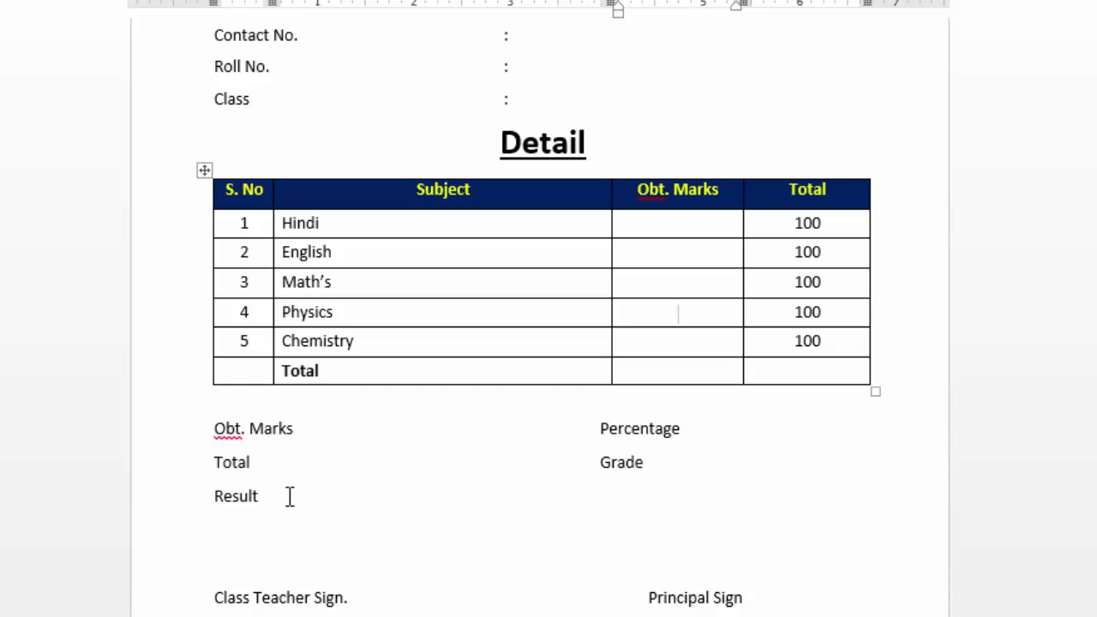
scroll(289, 497, down, 1)
scroll(290, 497, up, 1)
scroll(290, 498, up, 2)
scroll(290, 493, up, 1)
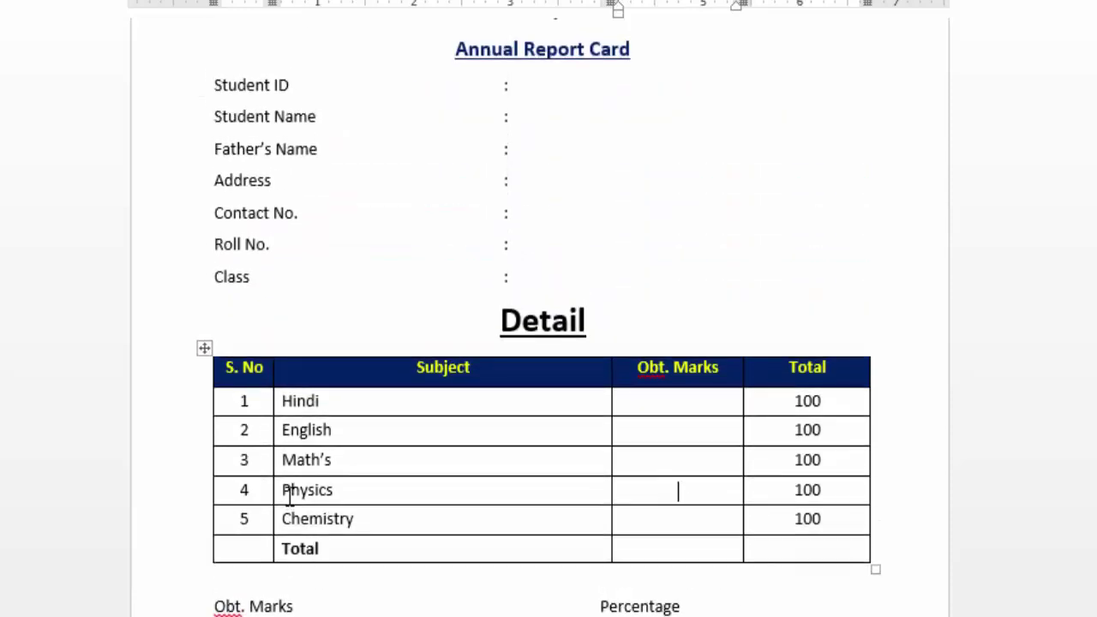
scroll(296, 482, up, 1)
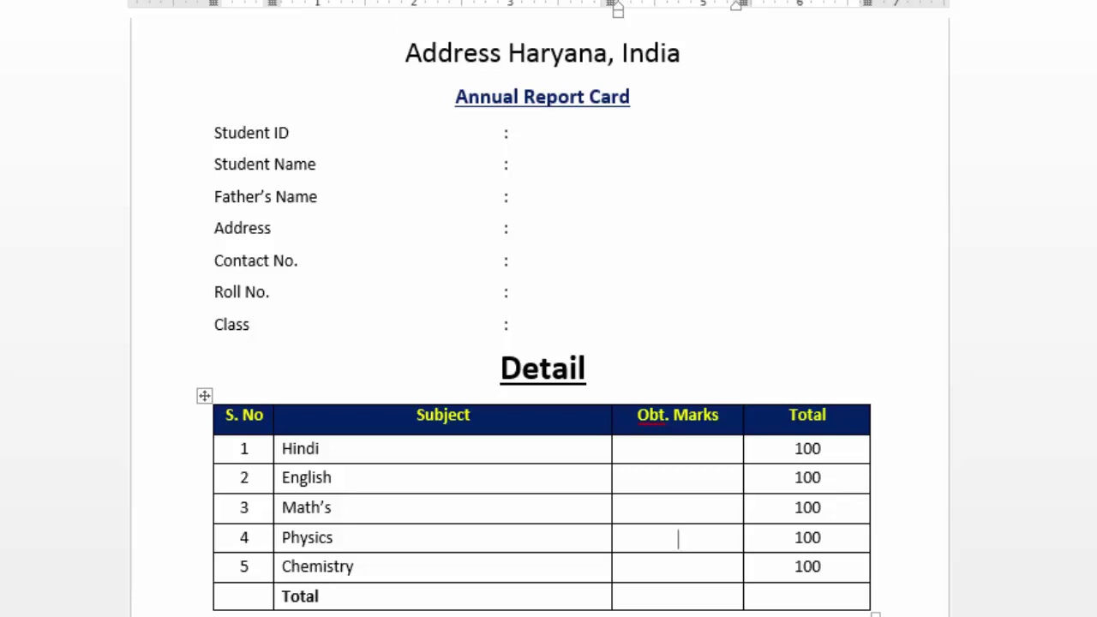
Start a Letters-type mail merge from the Mailings ribbon.
click(632, 22)
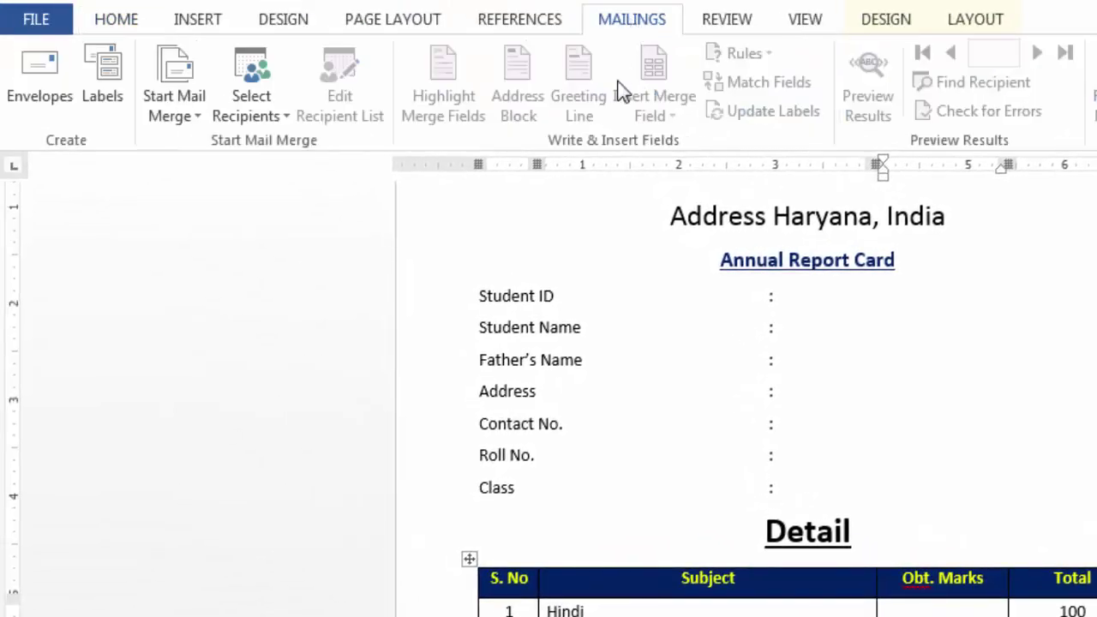
click(201, 116)
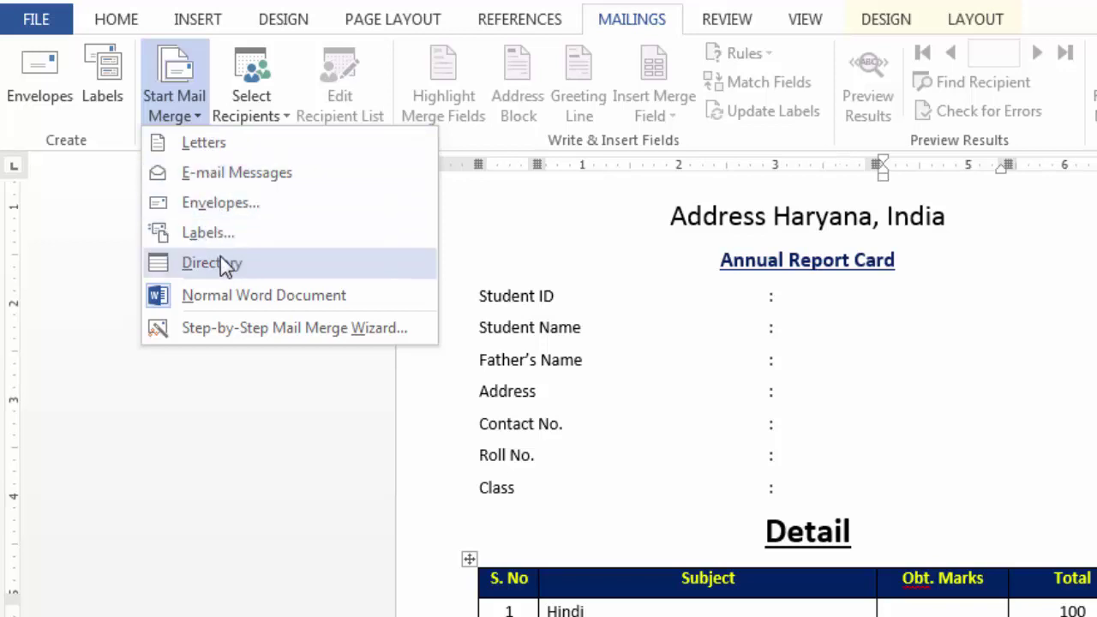
click(204, 143)
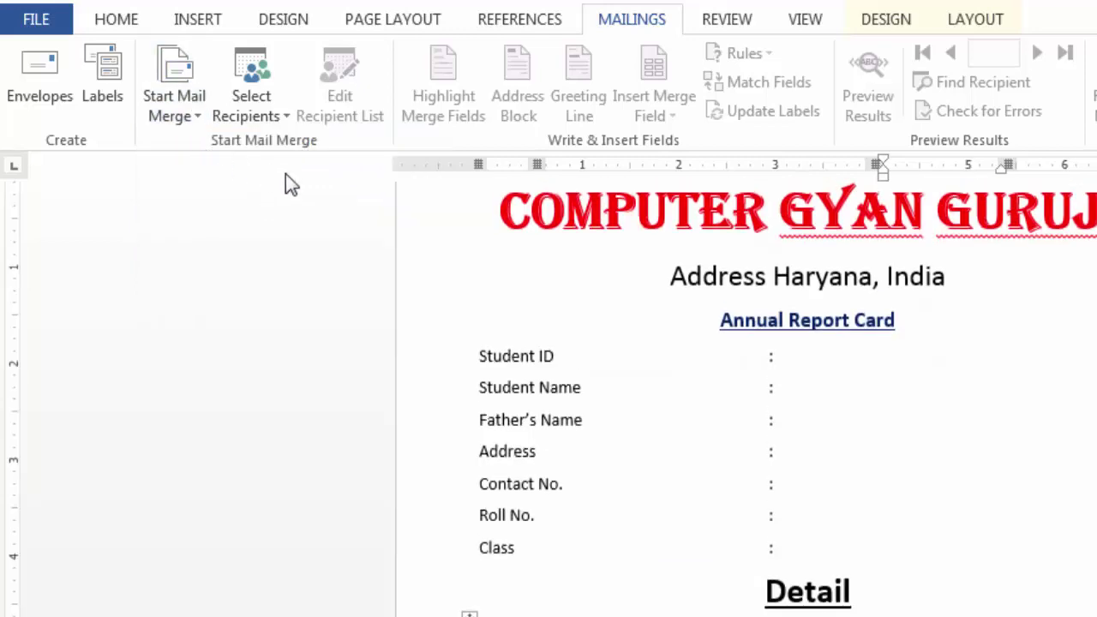
Show the Select Recipients options for choosing the recipient list.
scroll(876, 326, down, 3)
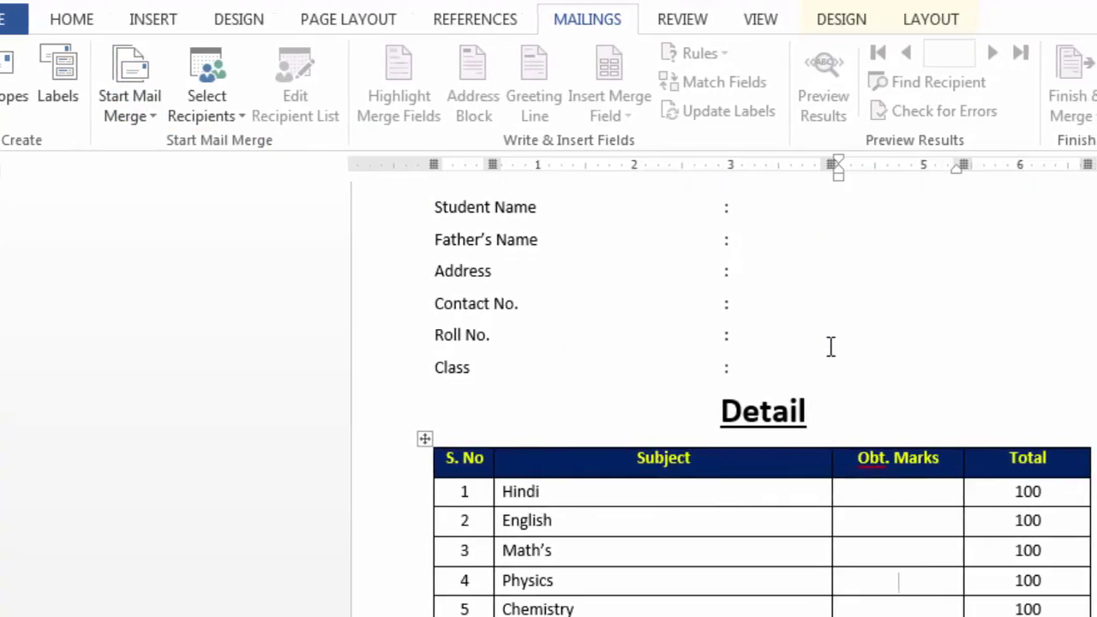
scroll(857, 346, up, 3)
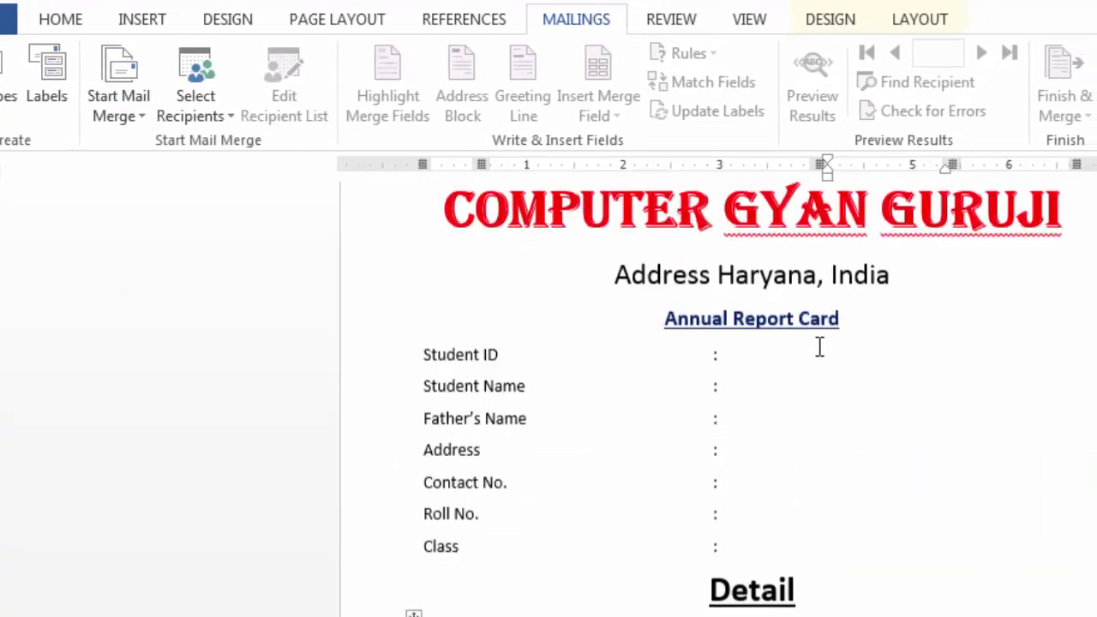
click(230, 118)
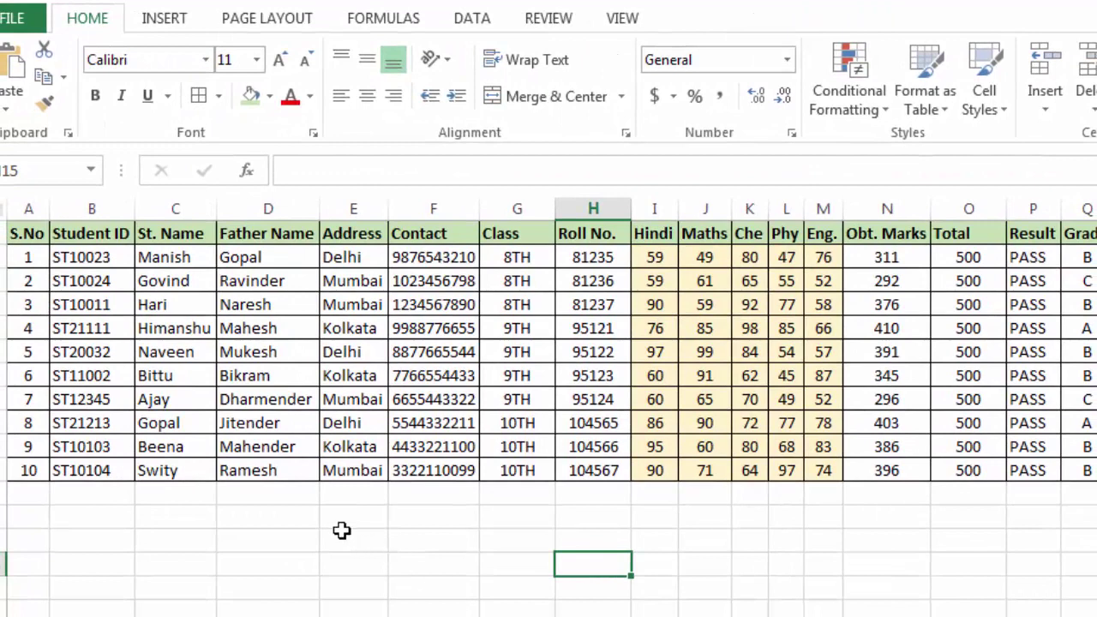
Review the ten-student marks sheet in Excel, then switch back to the Word report card.
click(342, 531)
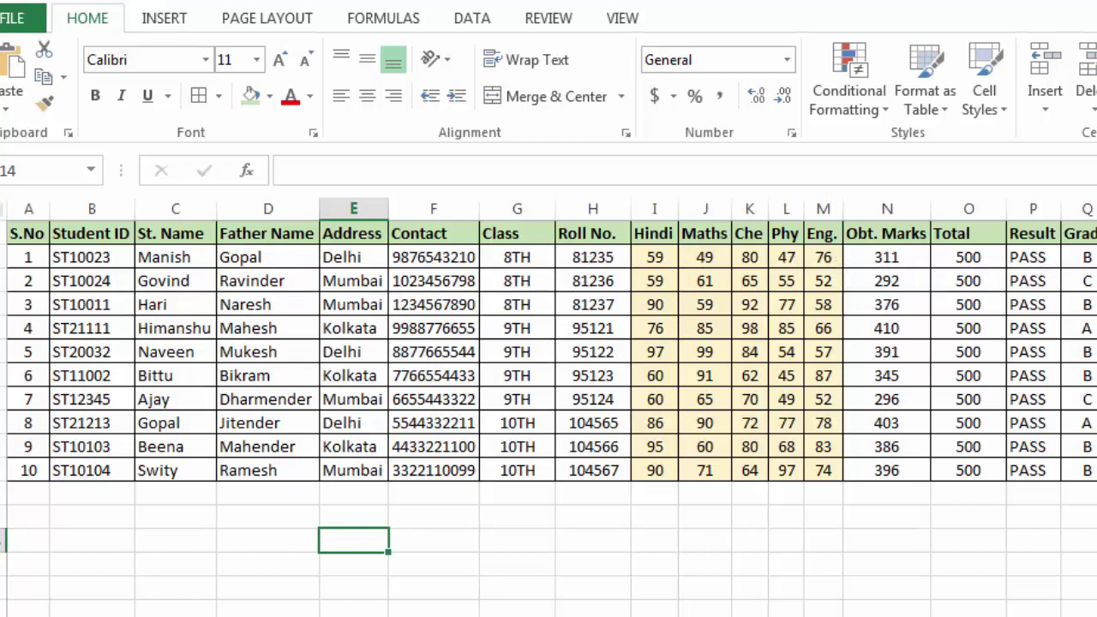
click(523, 602)
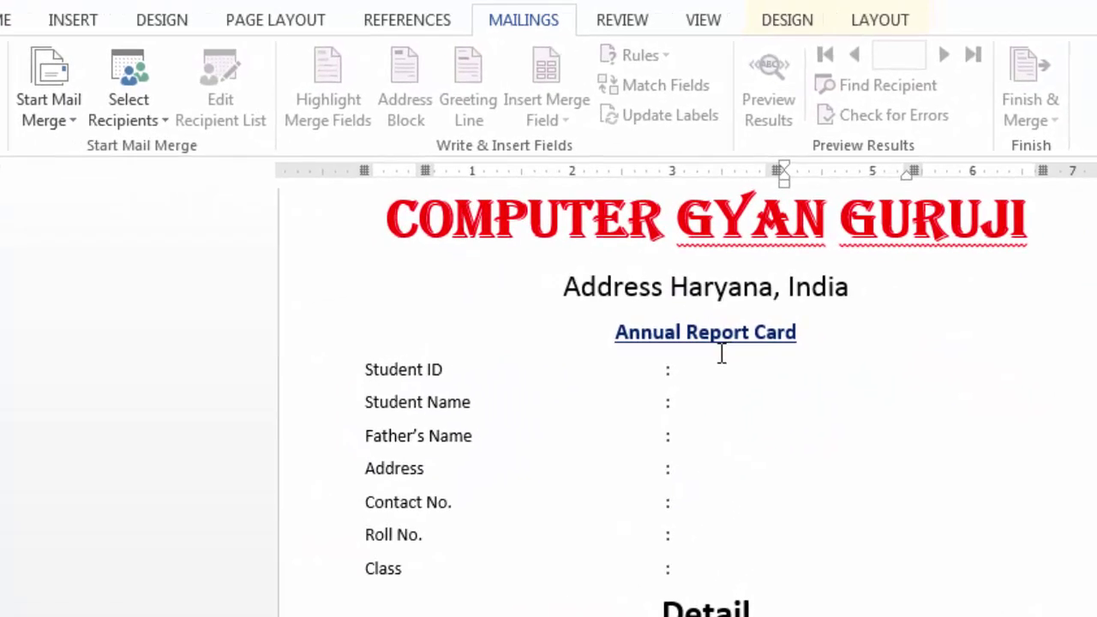
Use an existing list, picking the 'Aproximate match' workbook from Documents as the data source.
click(163, 124)
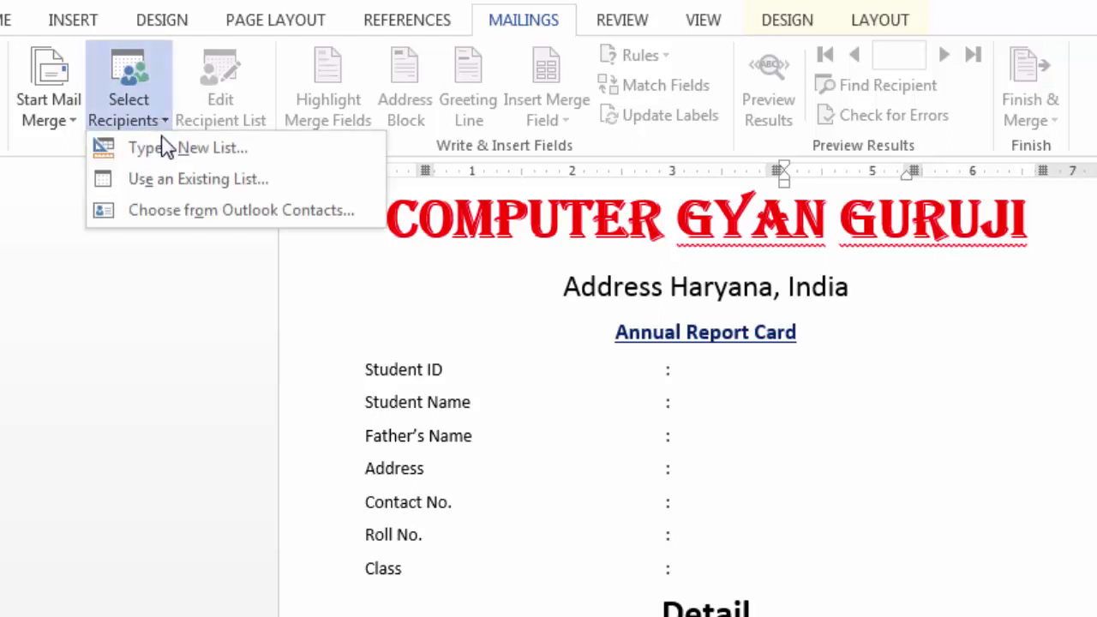
click(180, 183)
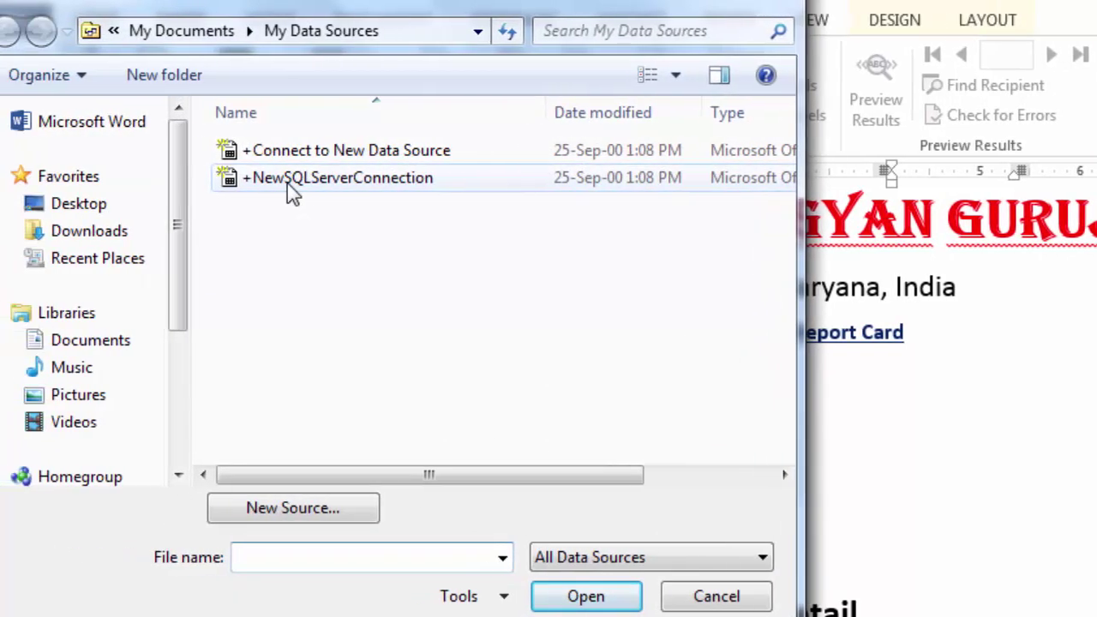
click(122, 341)
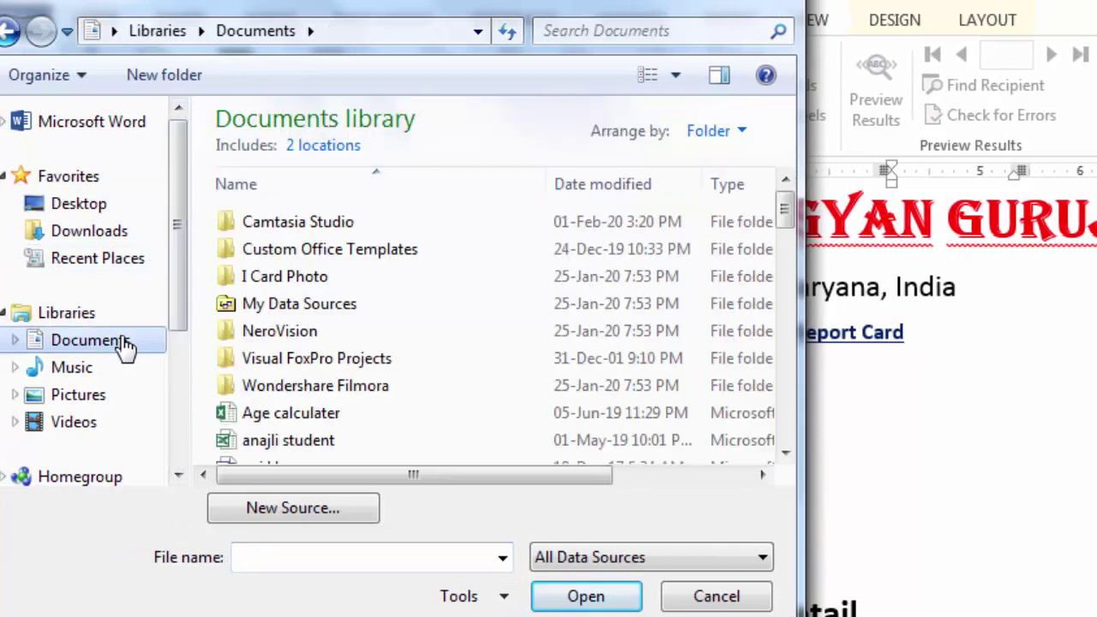
click(331, 413)
scroll(330, 415, down, 1)
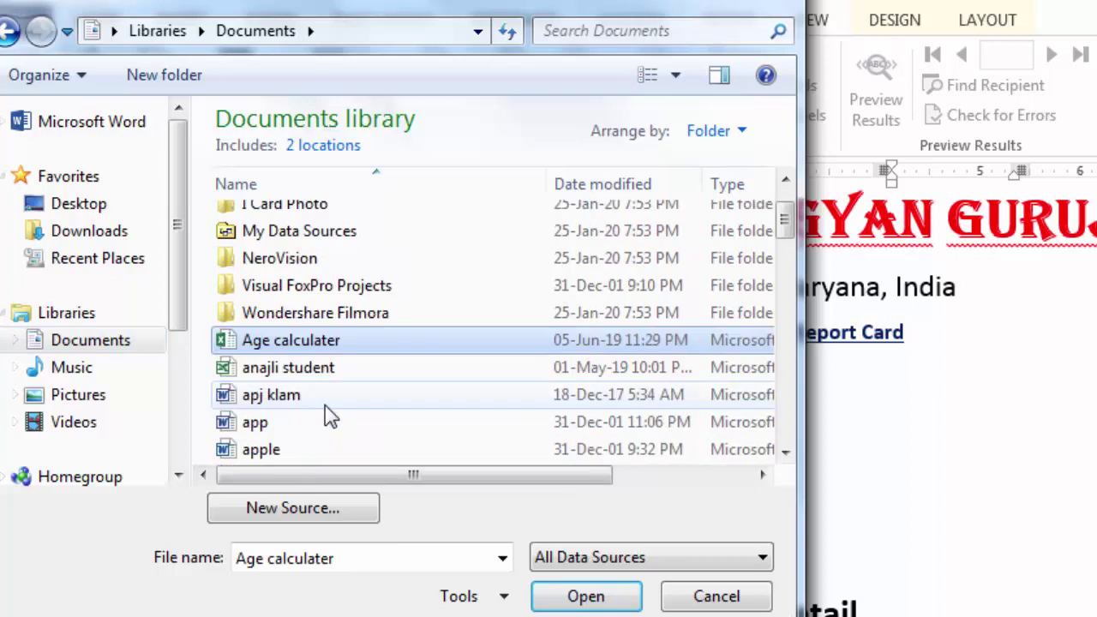
scroll(330, 415, down, 1)
scroll(330, 415, down, 1)
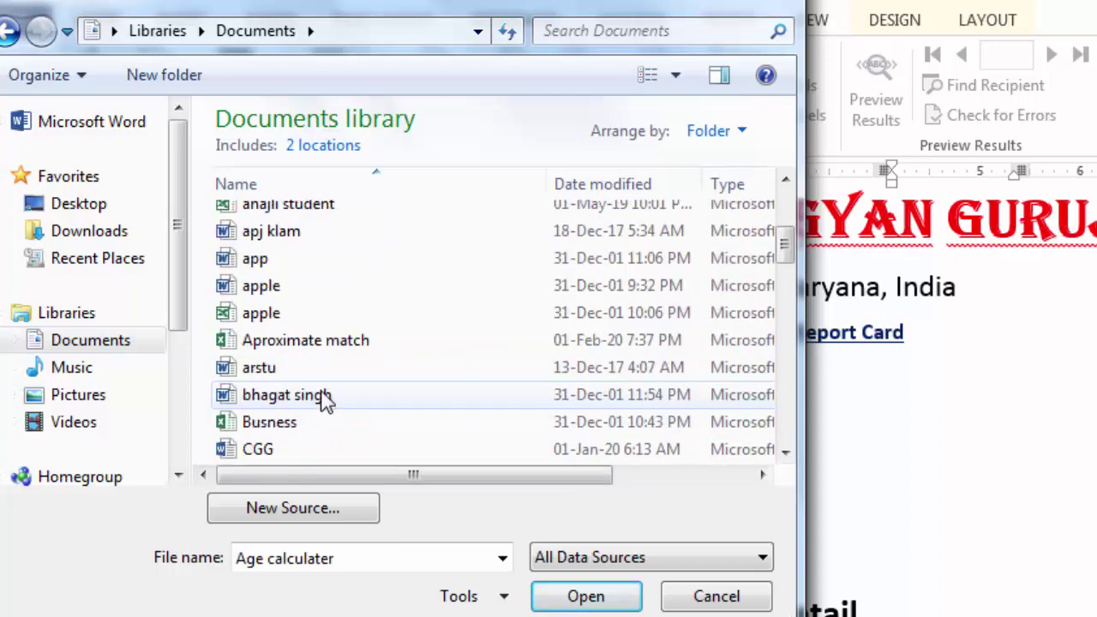
click(292, 352)
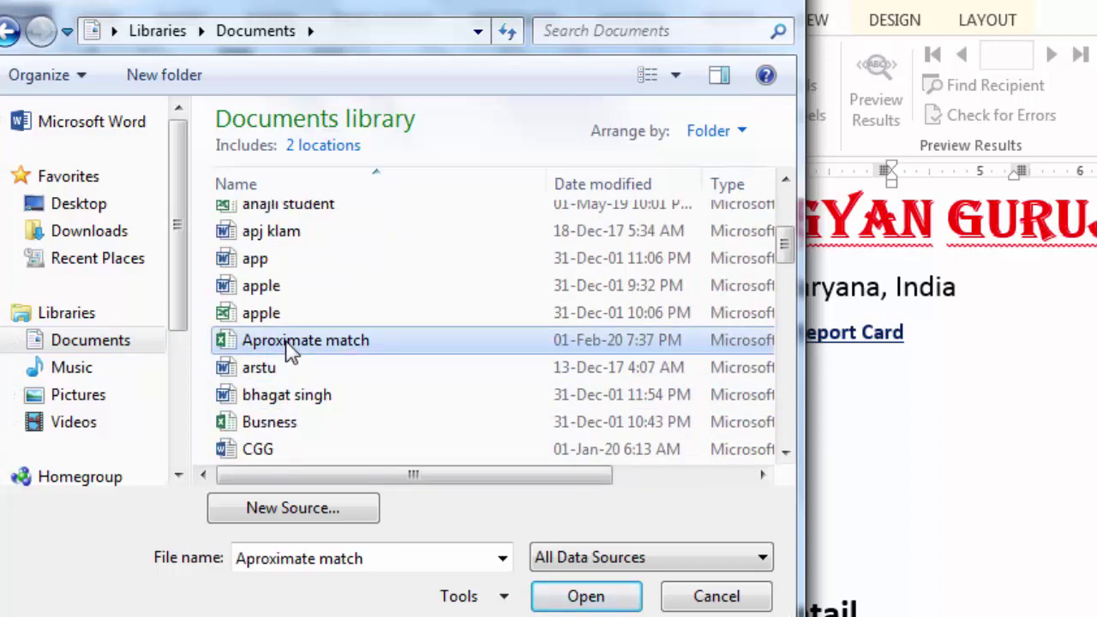
click(586, 597)
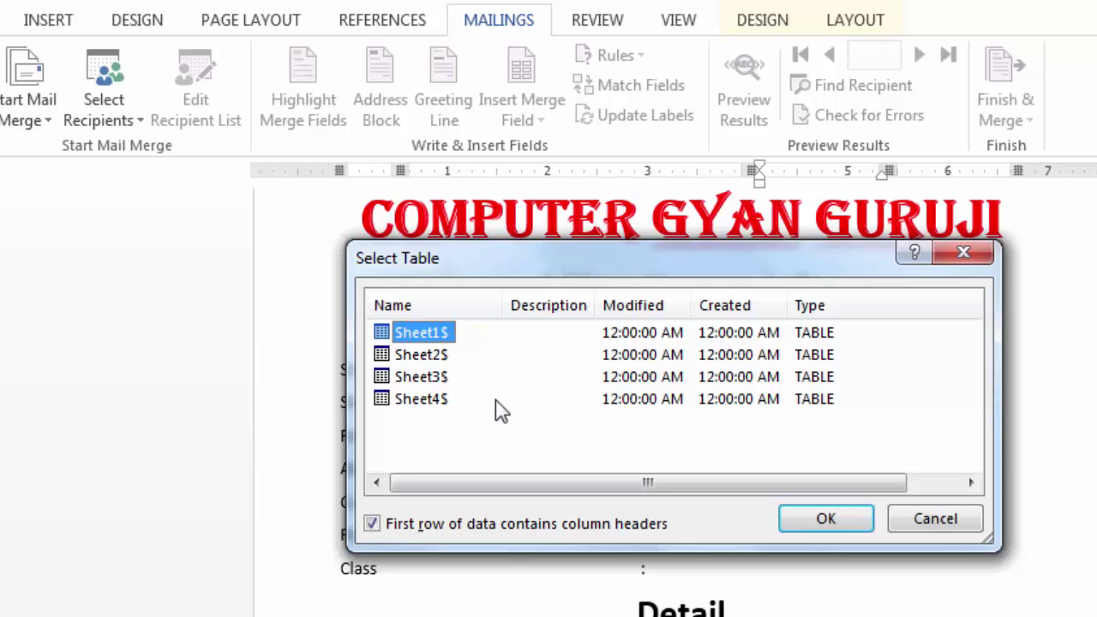
Select Sheet4$ in the Select Table dialog and confirm it as the recipient table.
click(431, 401)
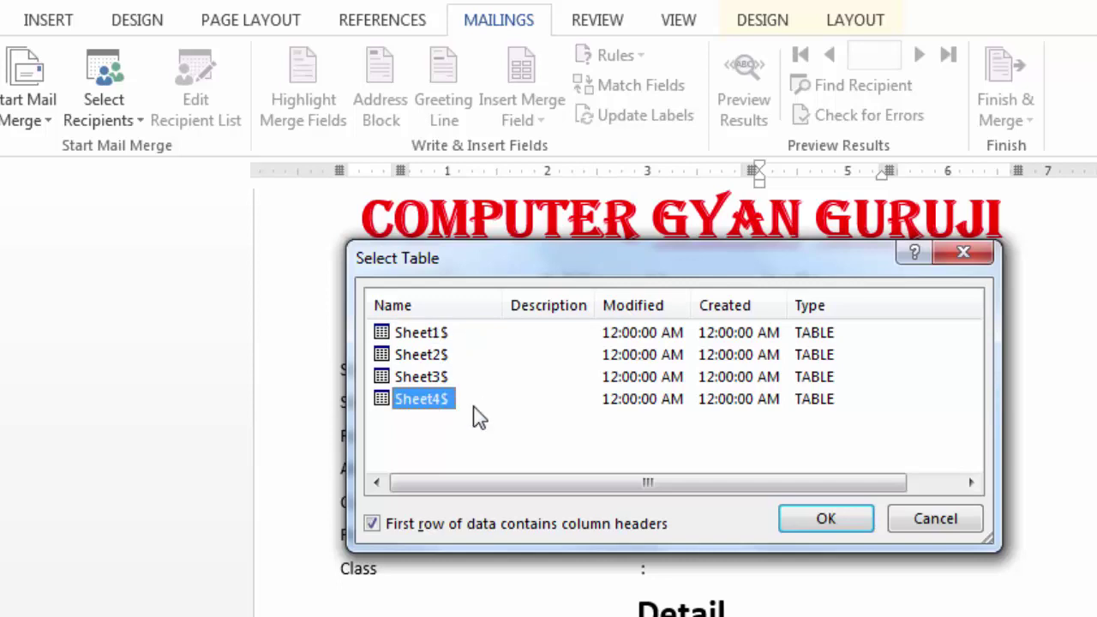
click(809, 524)
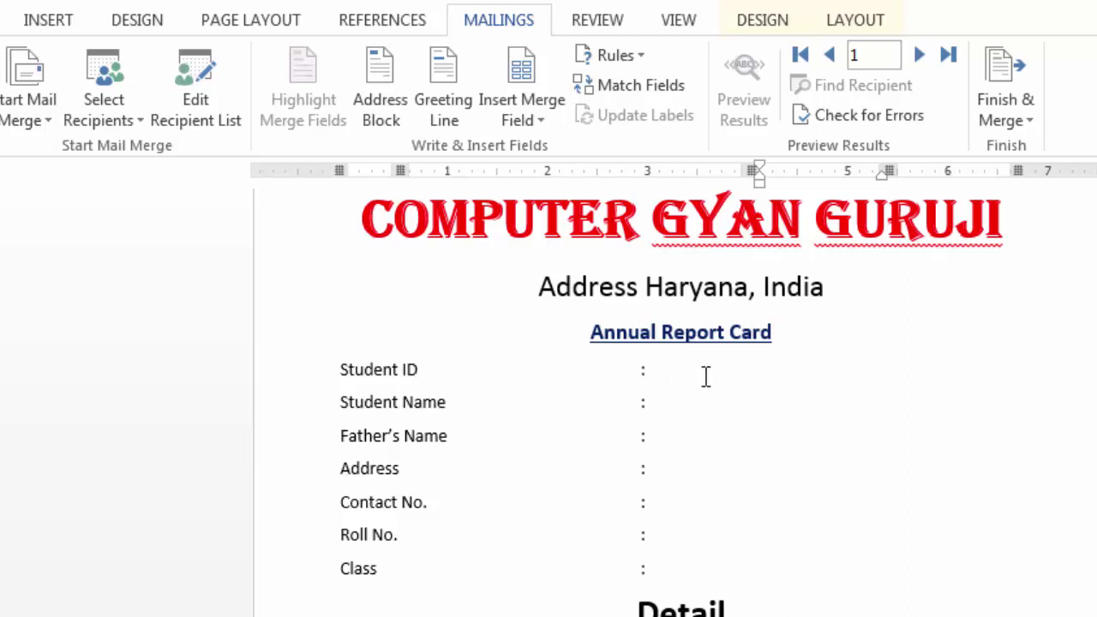
Insert the Student_ID, St_Name and Father_Name merge fields beside their report card labels.
click(538, 122)
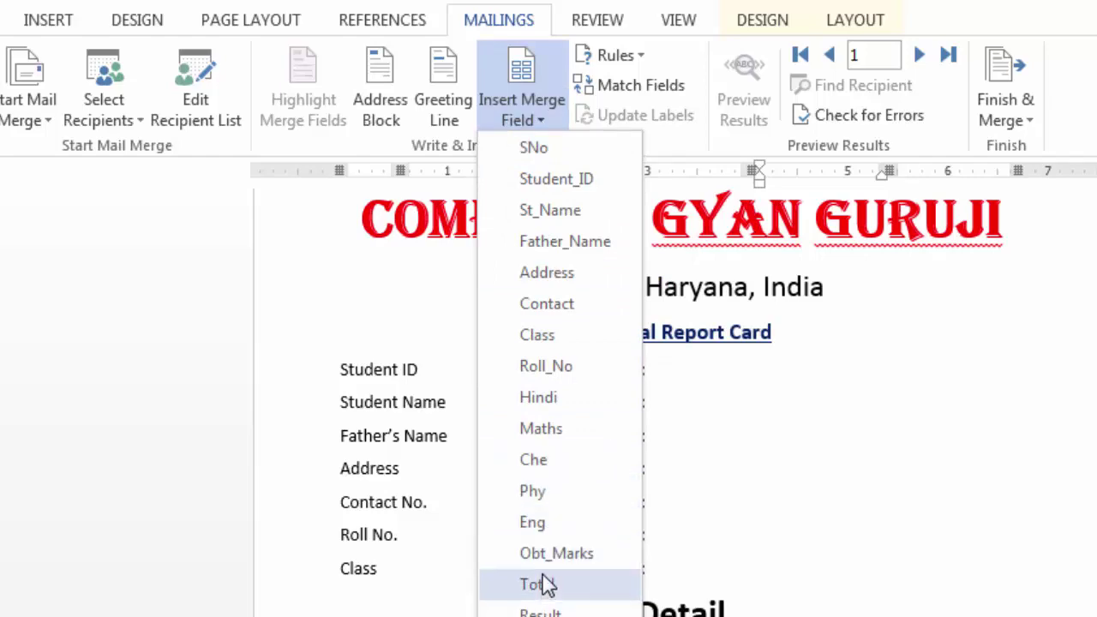
click(780, 450)
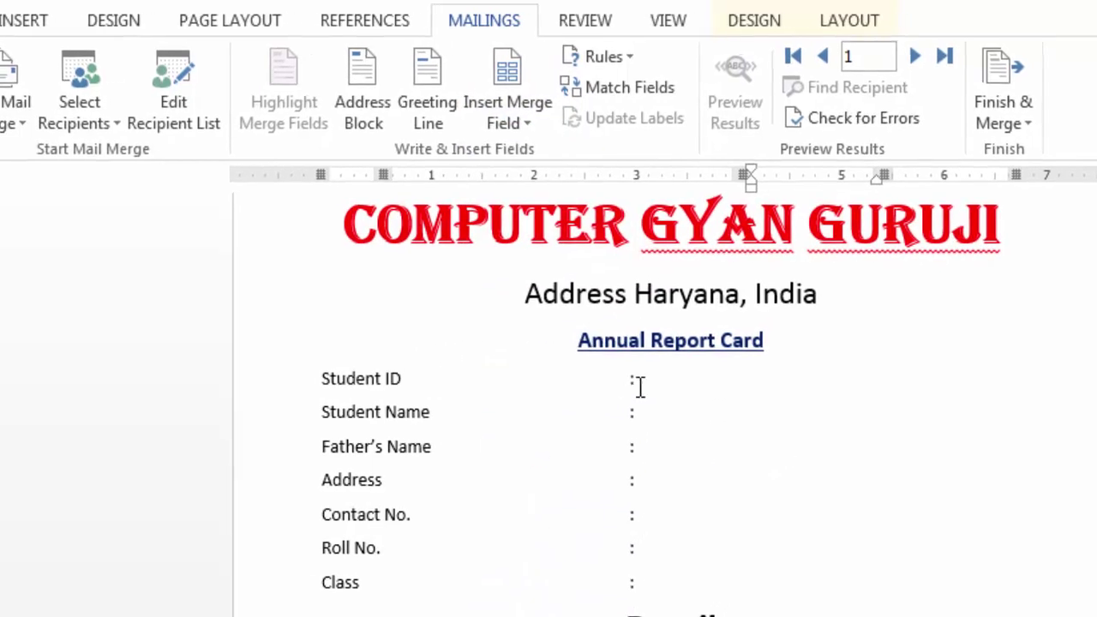
click(693, 397)
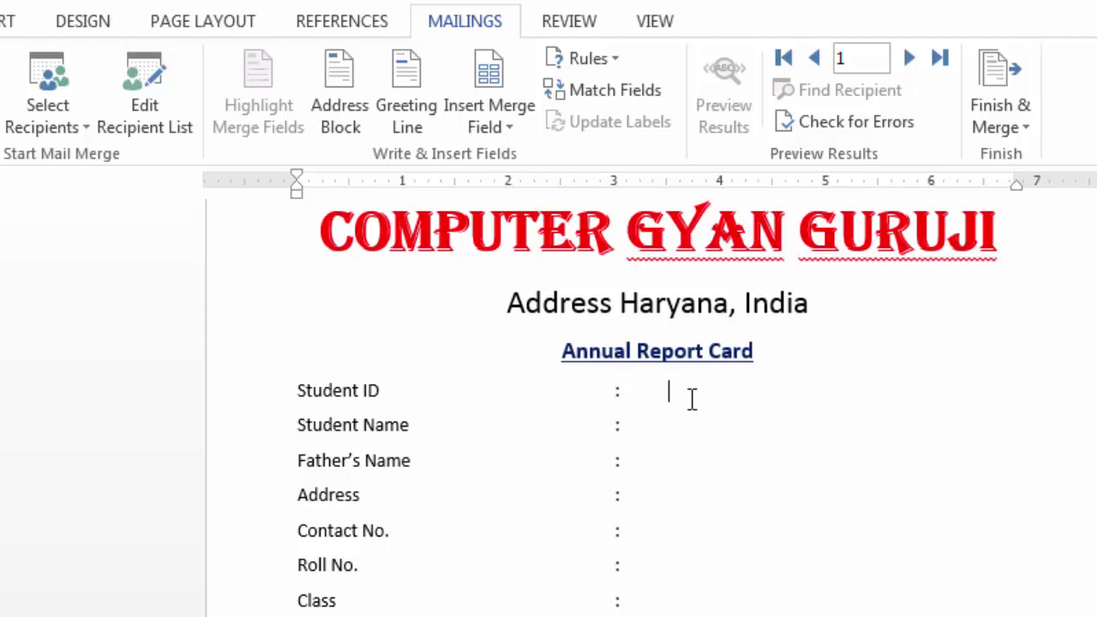
click(510, 130)
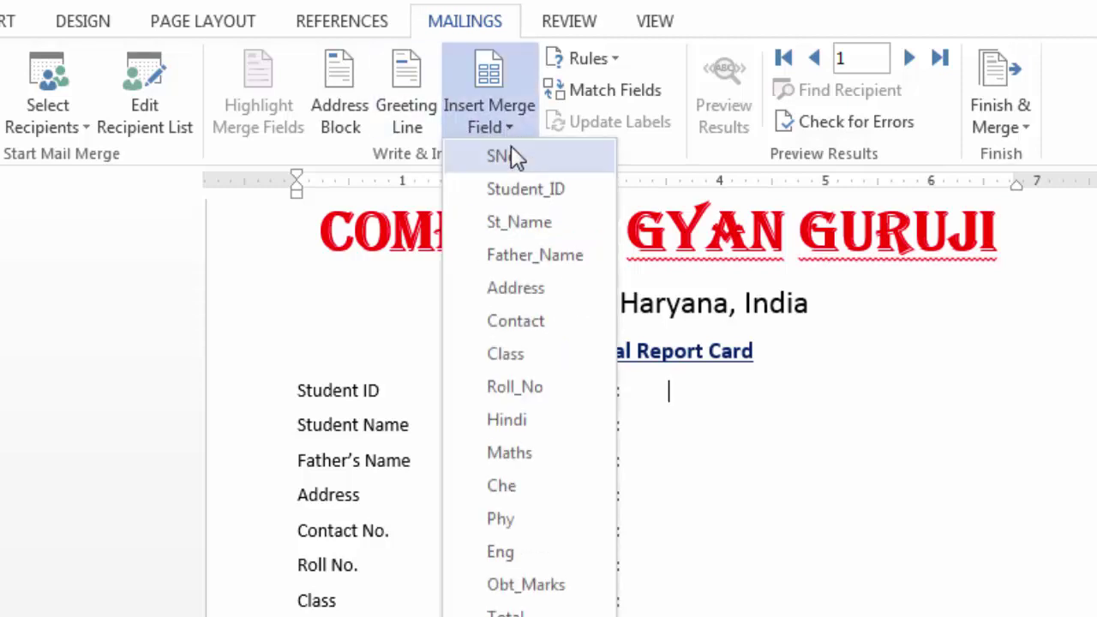
click(519, 191)
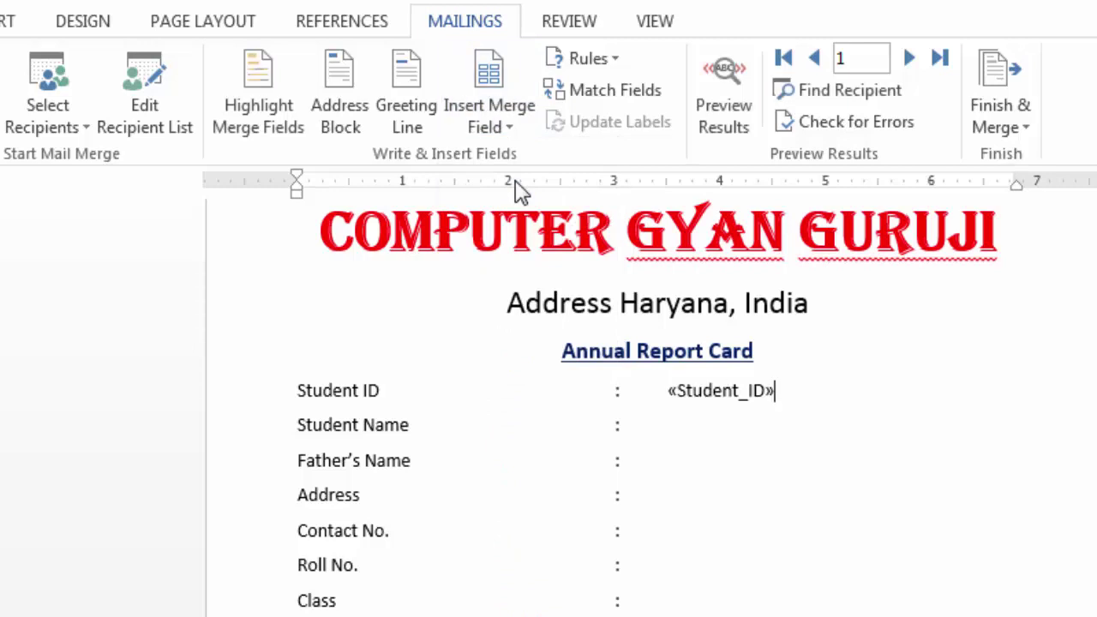
click(683, 427)
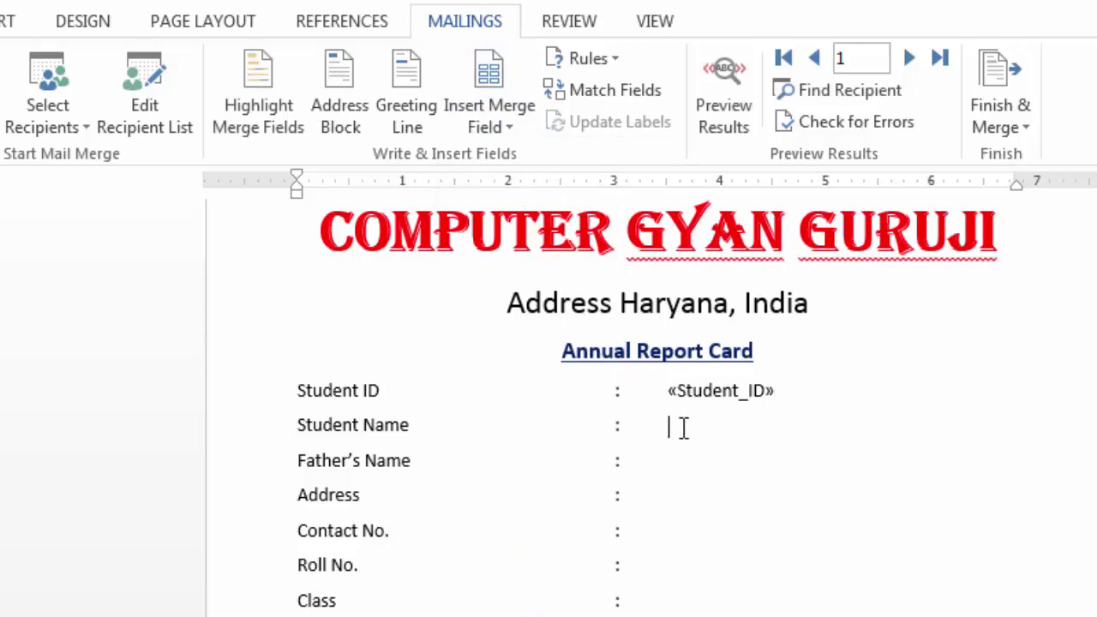
click(504, 128)
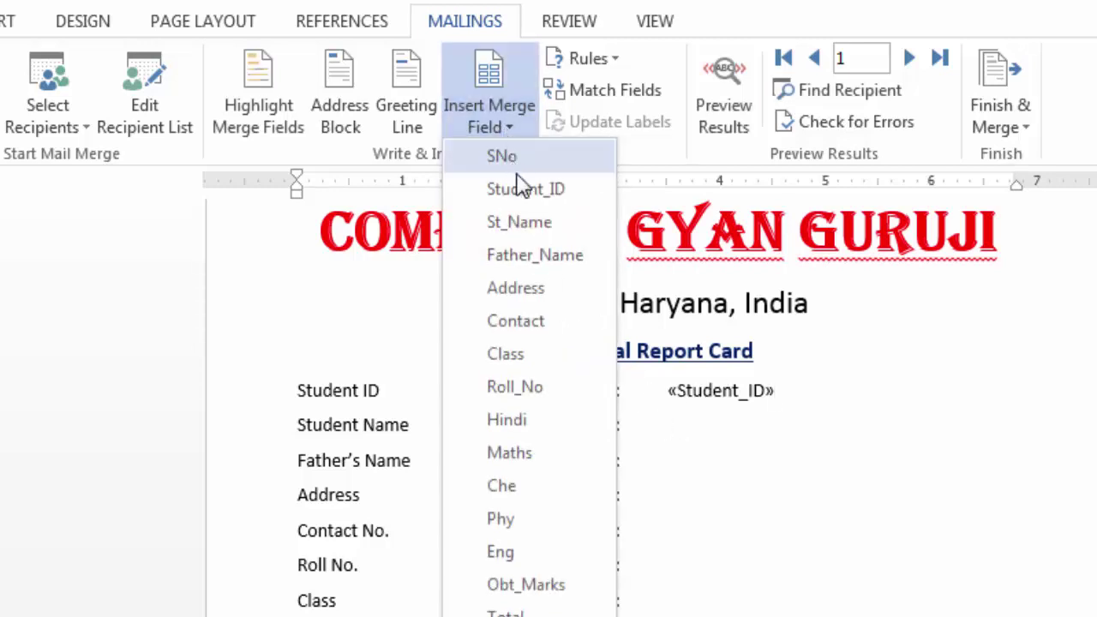
click(518, 222)
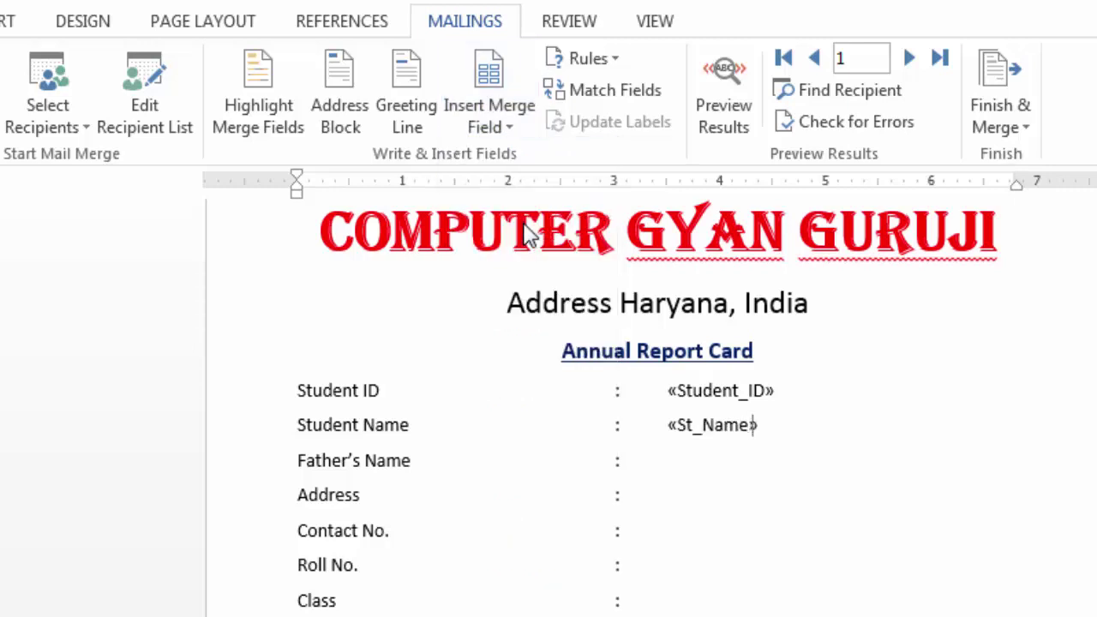
click(684, 458)
click(505, 126)
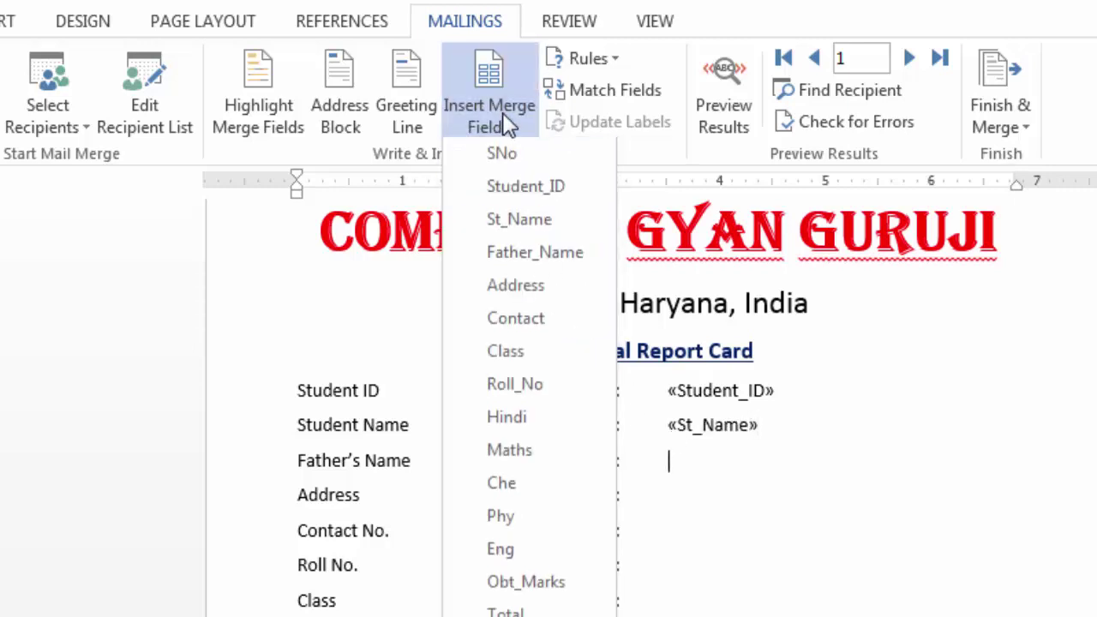
click(534, 257)
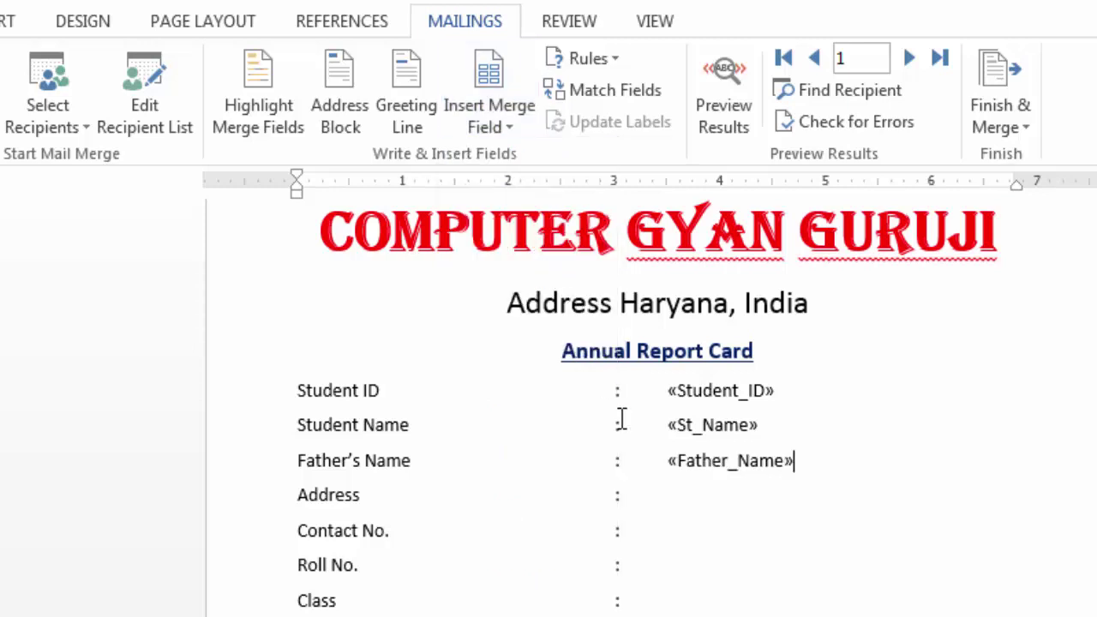
Insert the Address, Contact, Roll_No and Class merge fields on their report card lines.
click(673, 497)
click(506, 126)
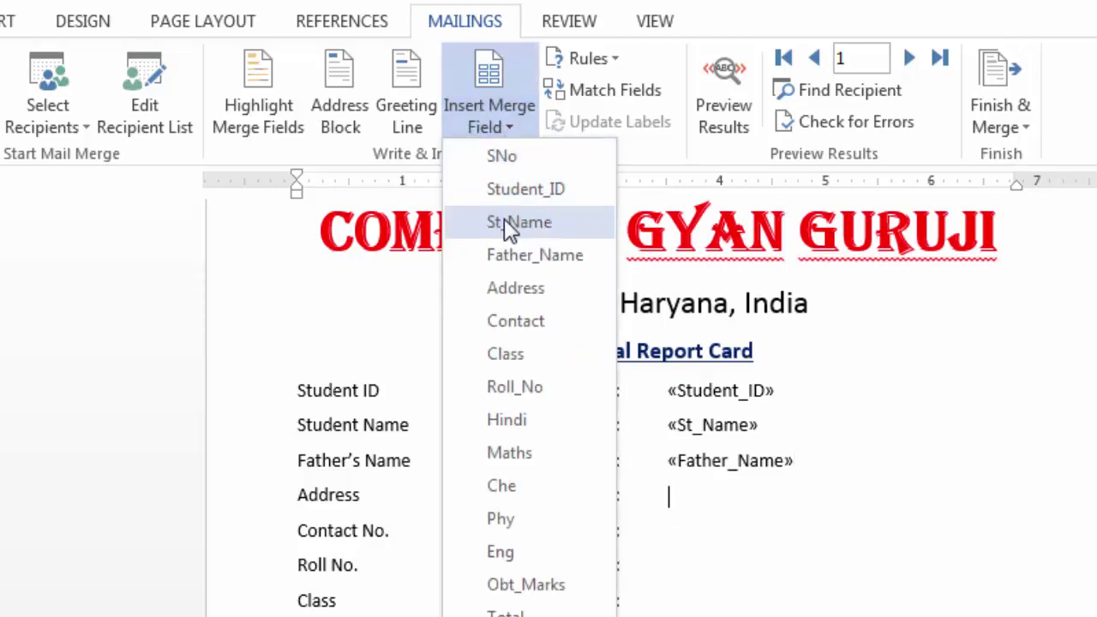
click(519, 288)
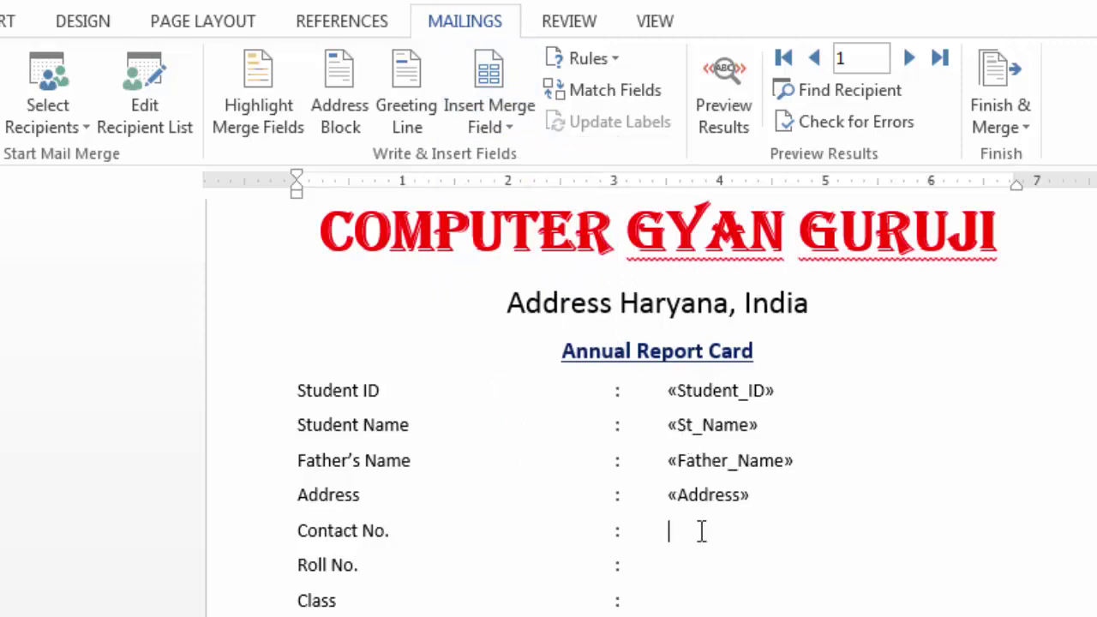
click(497, 121)
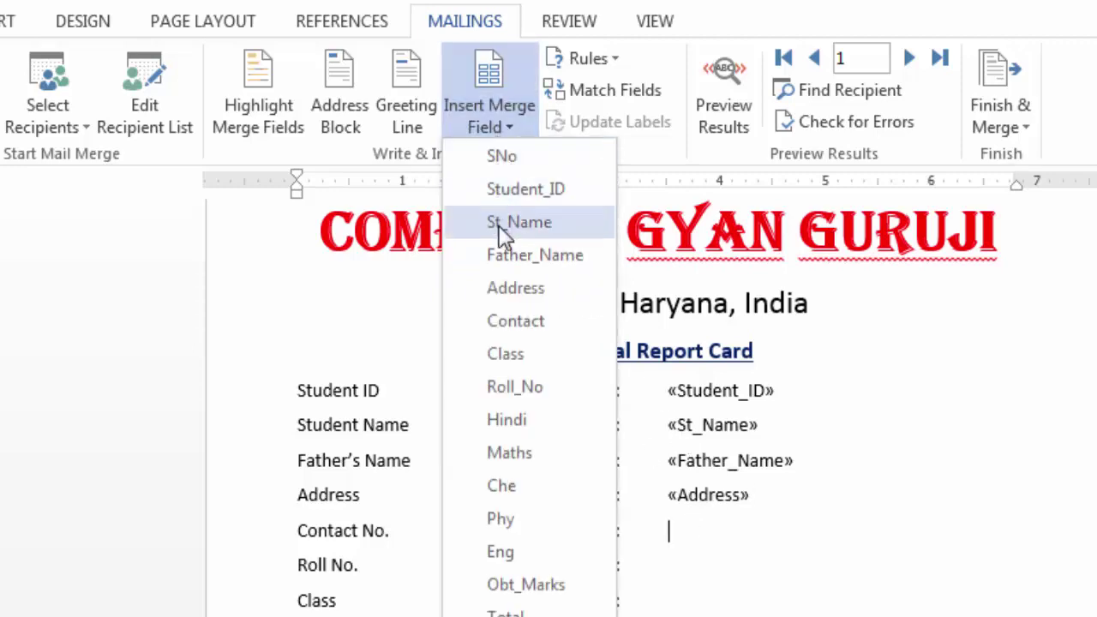
click(516, 317)
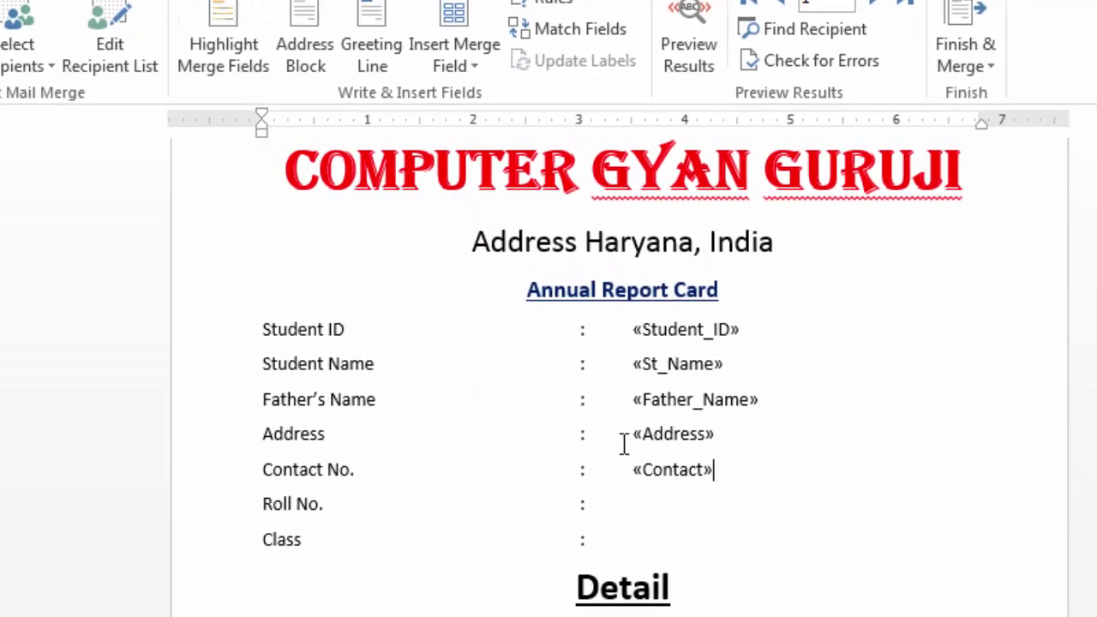
click(645, 503)
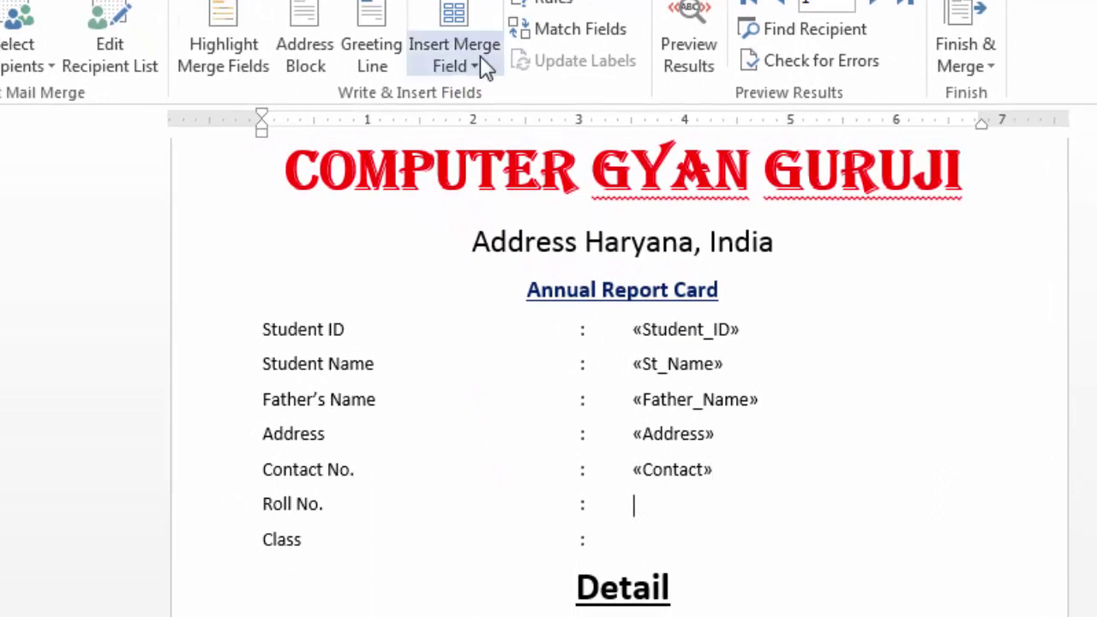
click(478, 66)
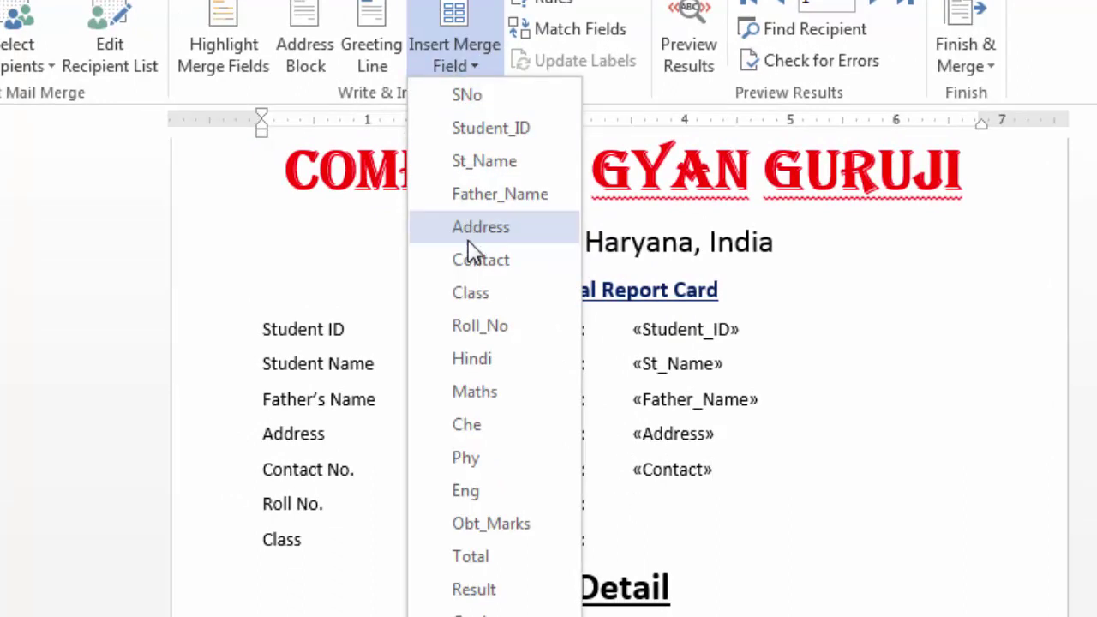
click(474, 329)
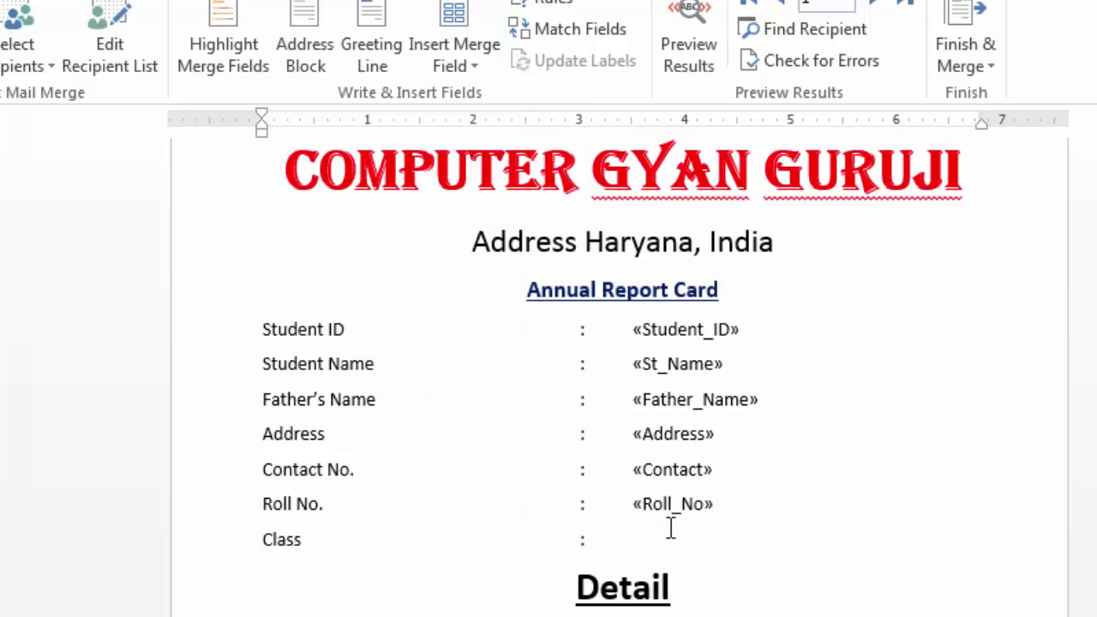
click(463, 65)
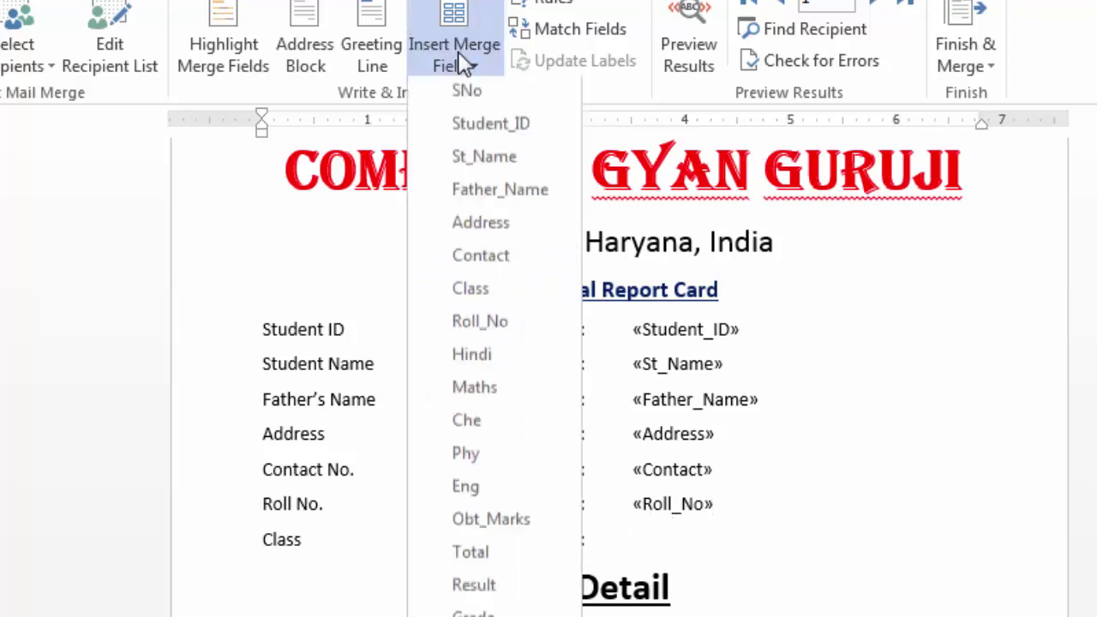
click(485, 293)
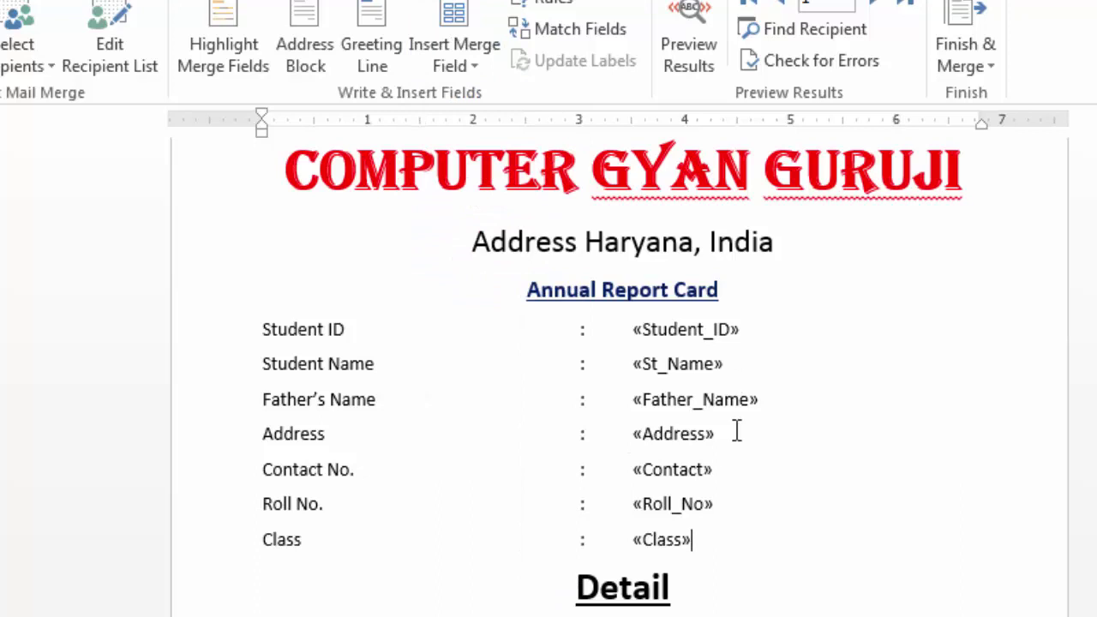
scroll(735, 433, down, 5)
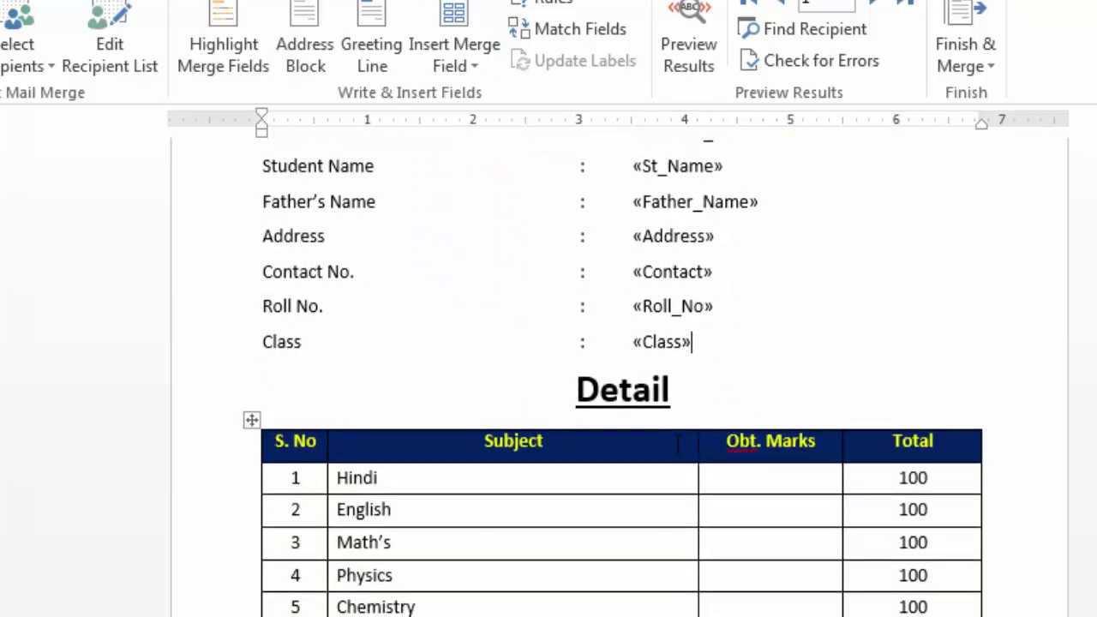
Insert the Hindi, Eng and Maths merge fields into their Obt. Marks cells.
click(771, 483)
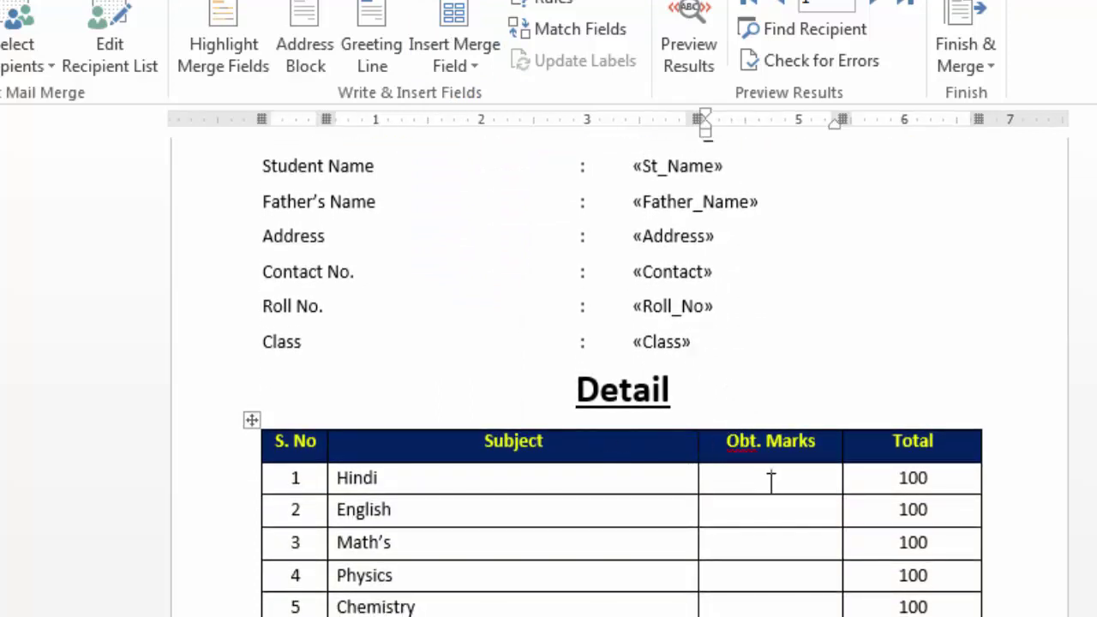
click(473, 70)
click(486, 360)
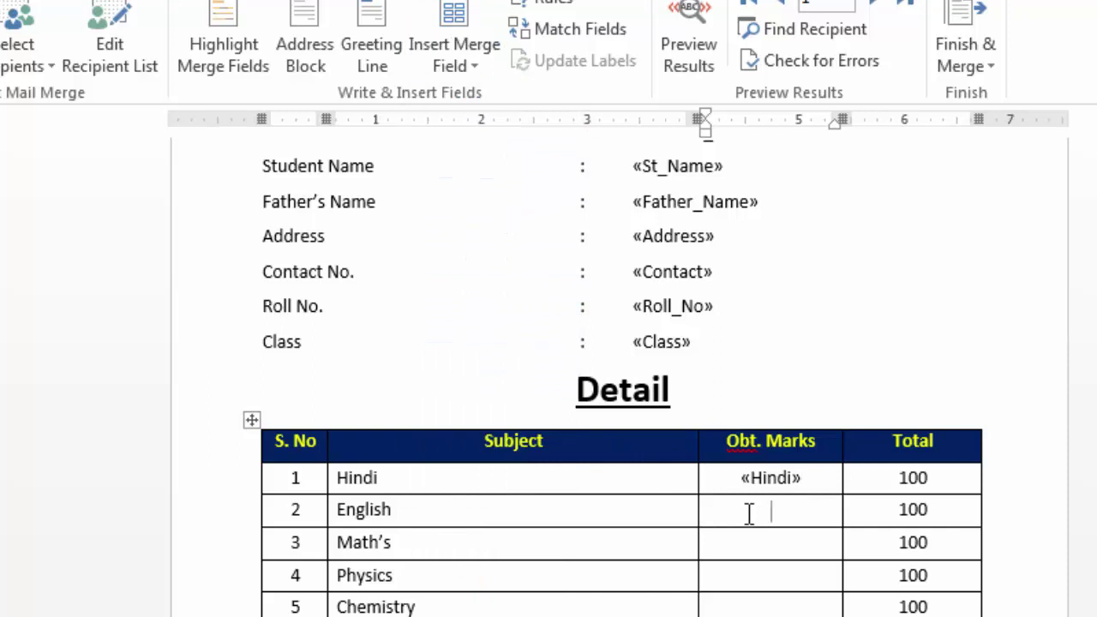
click(465, 79)
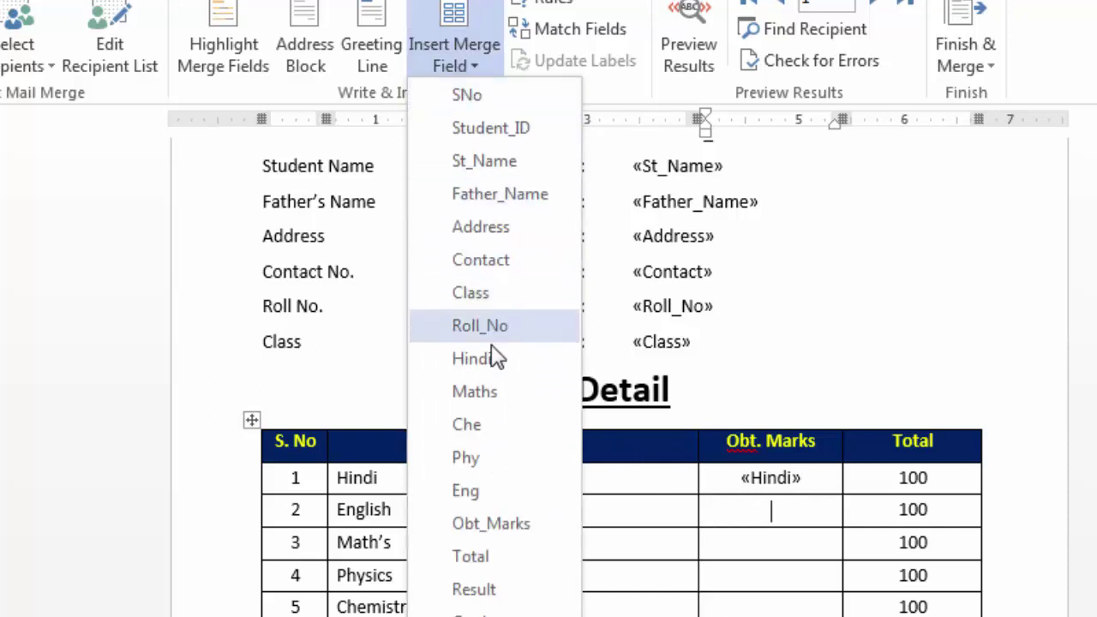
click(506, 494)
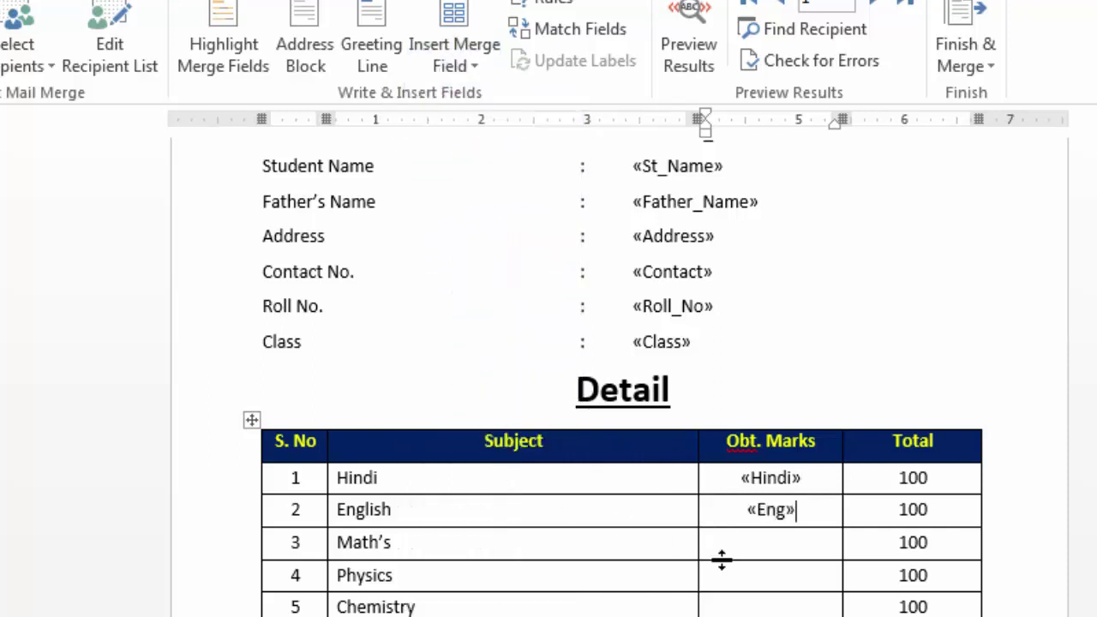
click(762, 546)
click(460, 79)
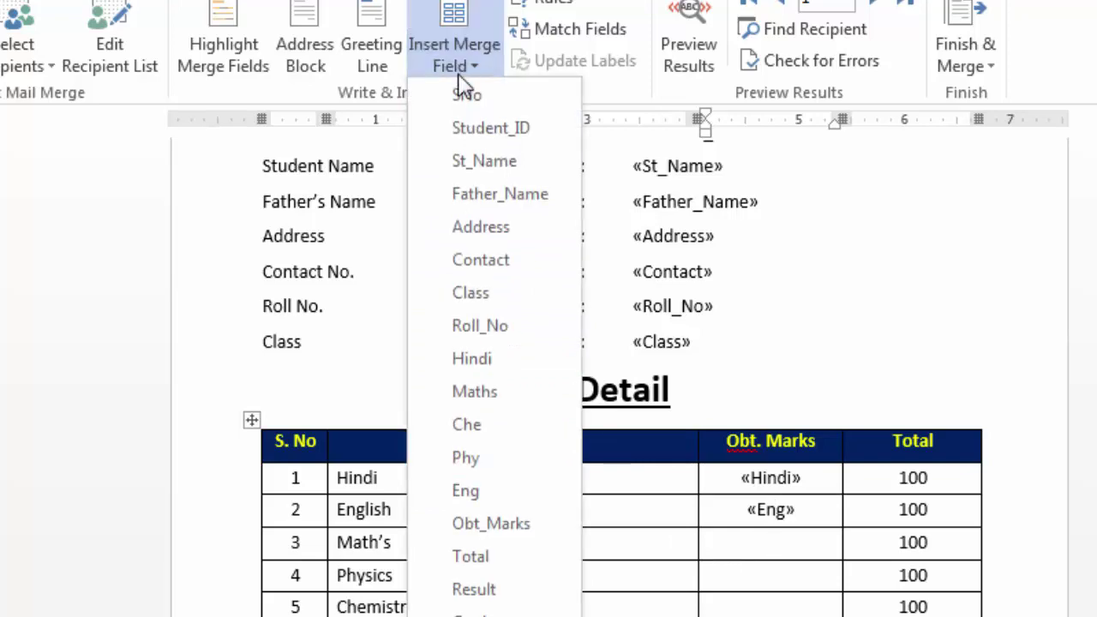
click(467, 391)
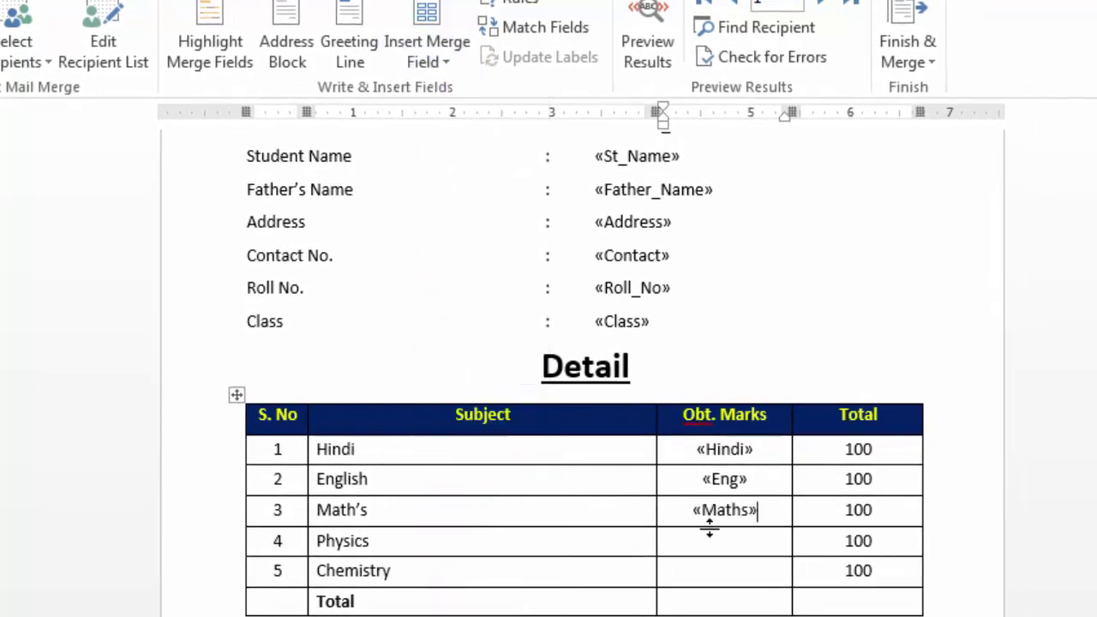
Insert the Phy and Che merge fields into the Physics and Chemistry Obt. Marks cells.
click(727, 539)
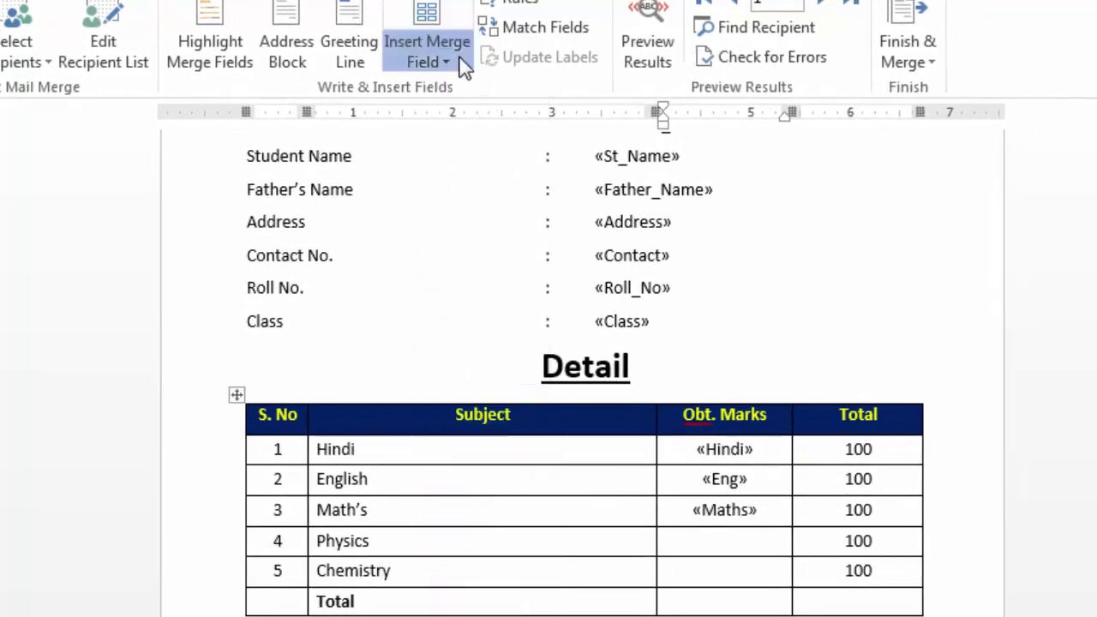
click(463, 67)
click(451, 431)
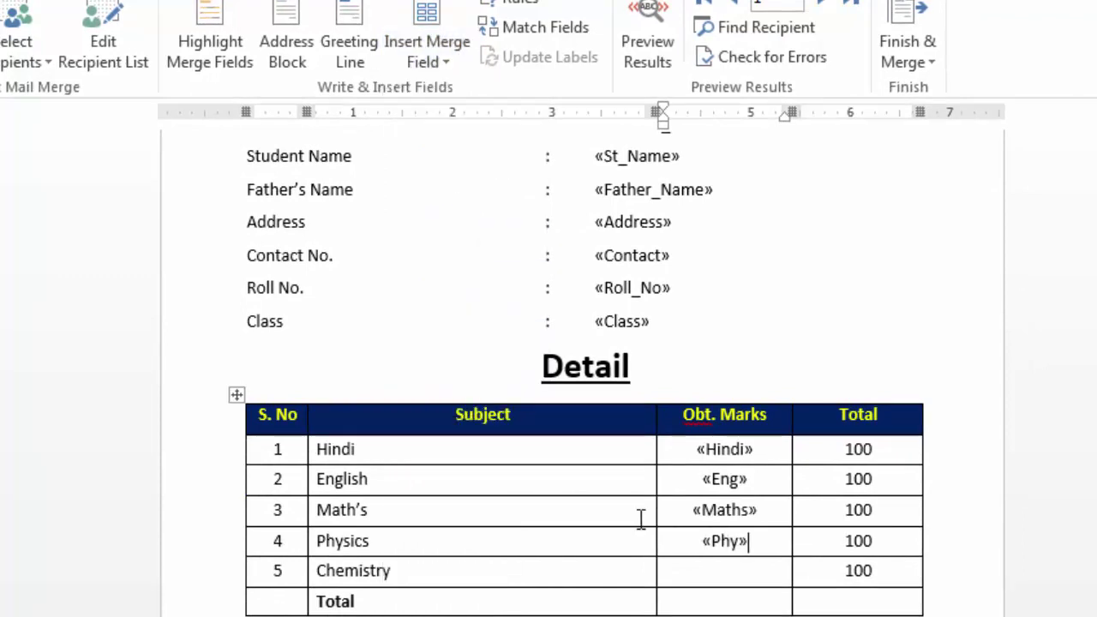
click(731, 579)
click(416, 64)
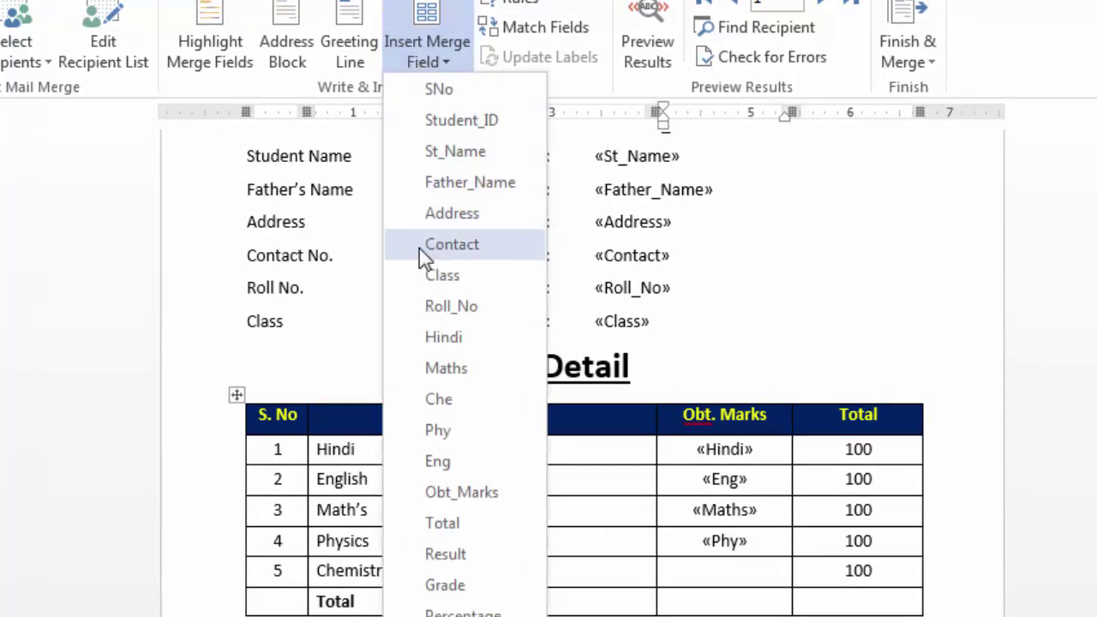
click(455, 401)
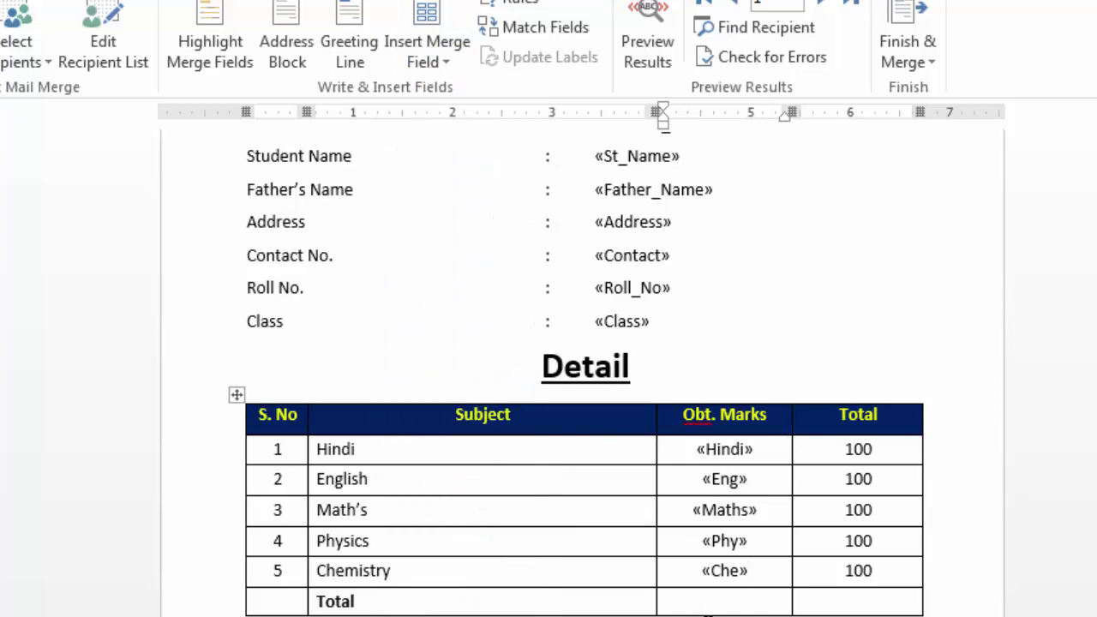
Fill the Total row with the Obt_Marks and Total merge fields.
click(725, 602)
click(445, 62)
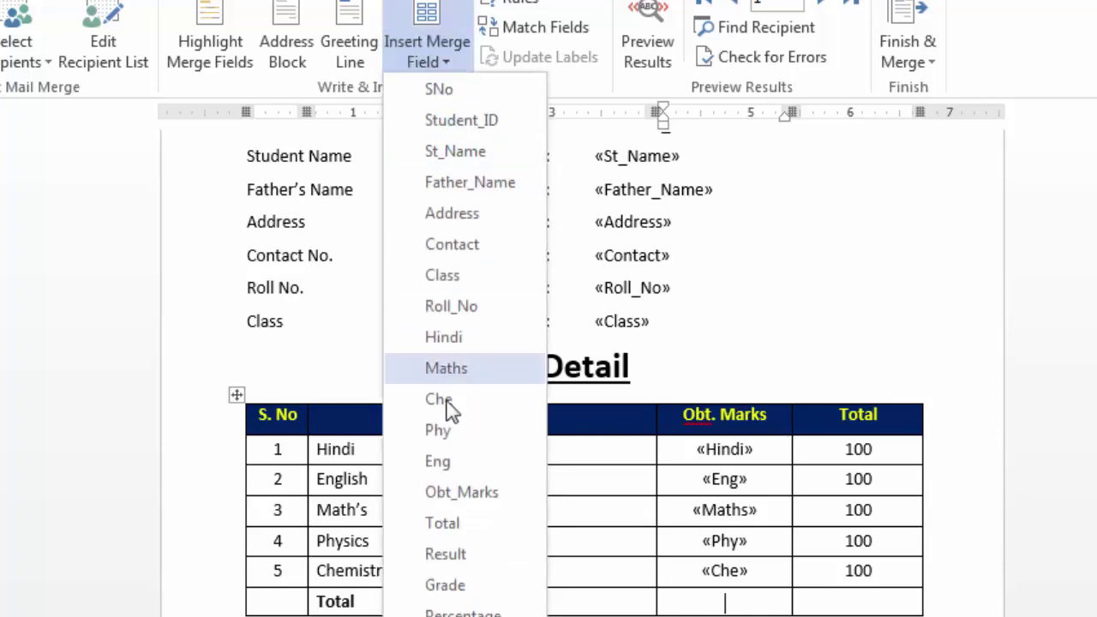
click(463, 494)
click(870, 604)
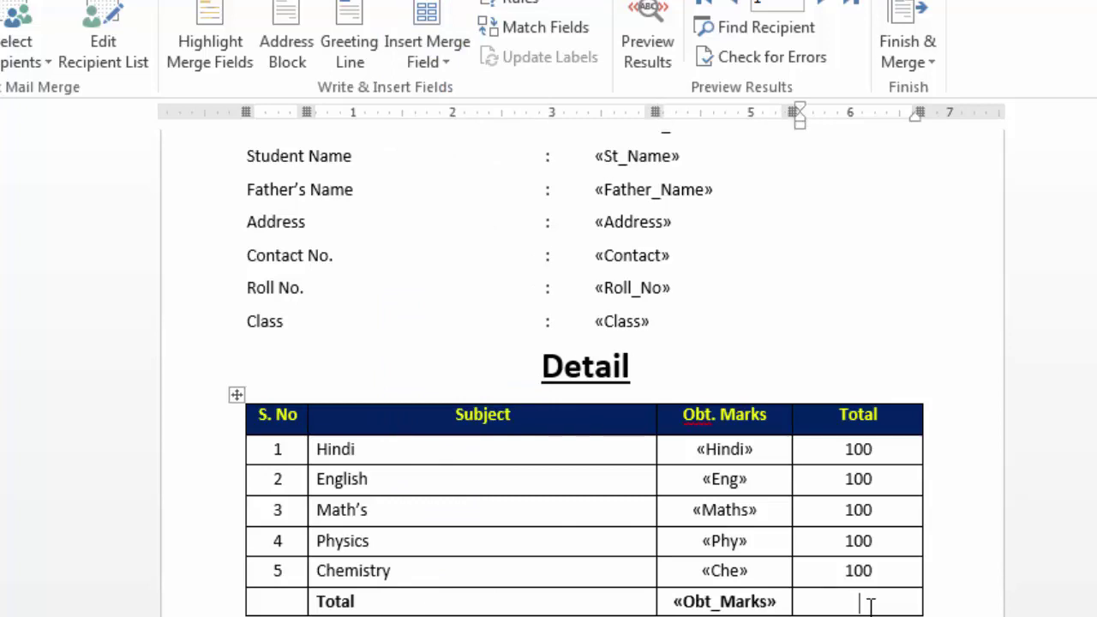
click(446, 61)
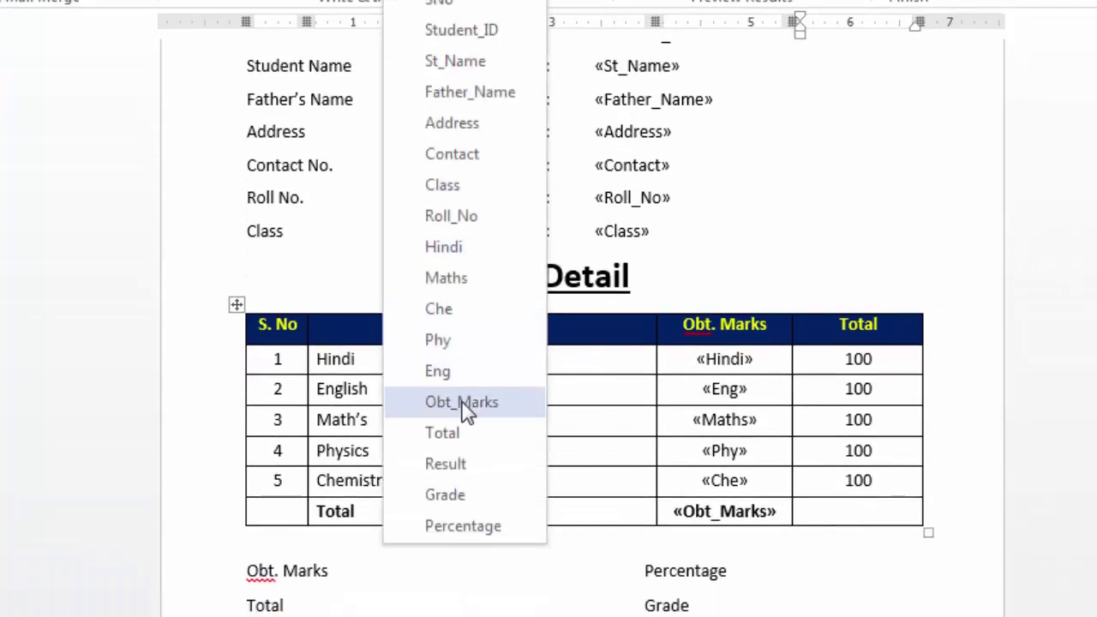
click(442, 433)
scroll(557, 440, down, 1)
Insert the Obt_Marks and Total merge fields on their summary lines below the table.
scroll(433, 429, down, 2)
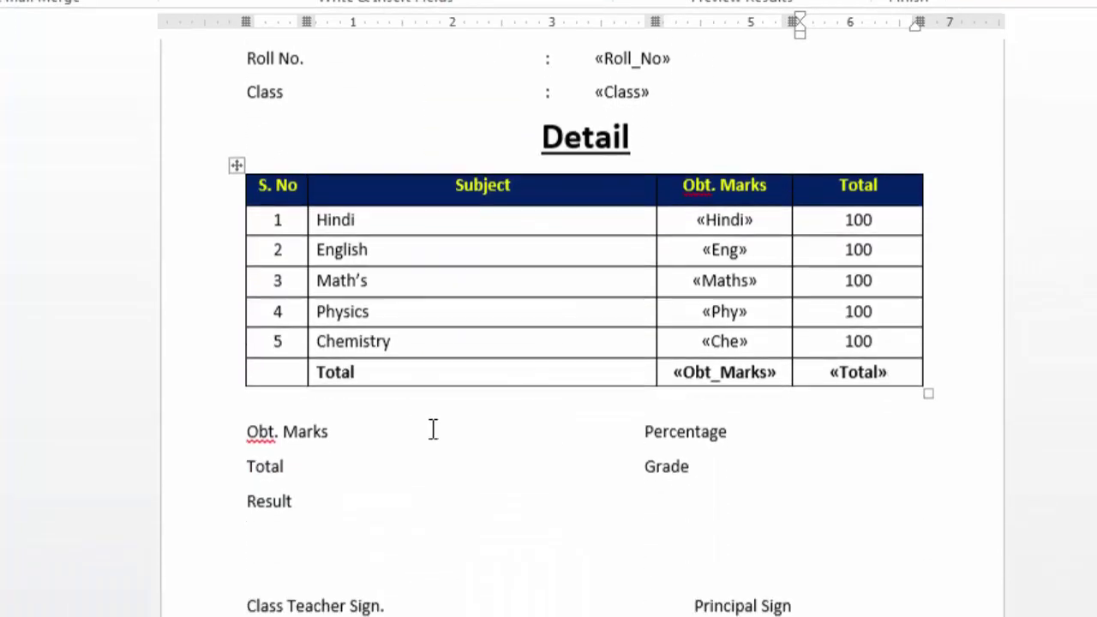
click(410, 429)
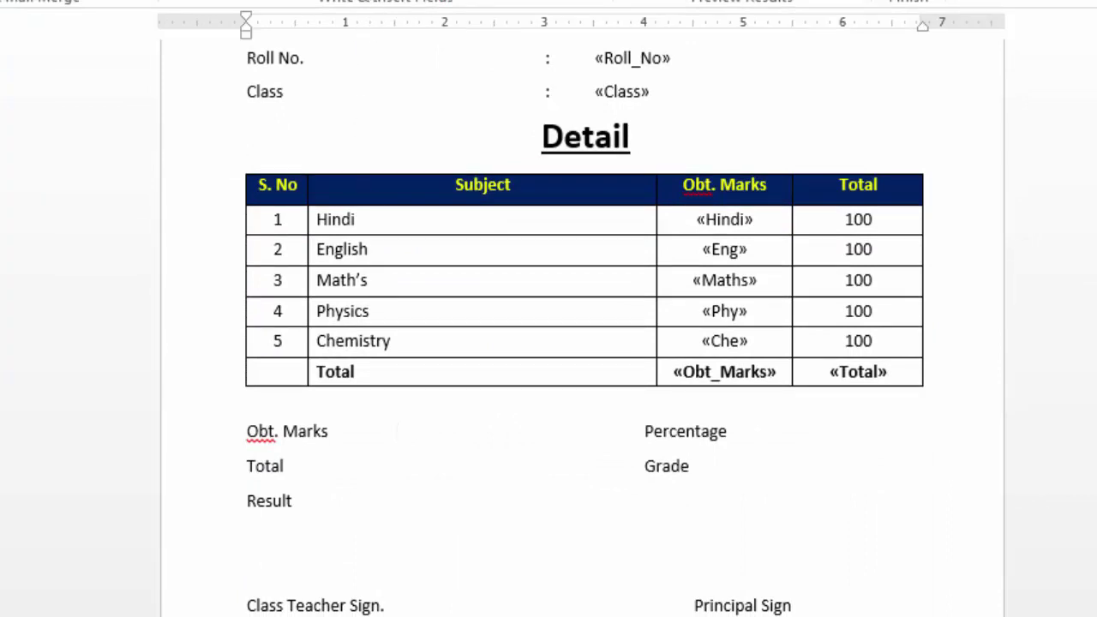
click(446, 2)
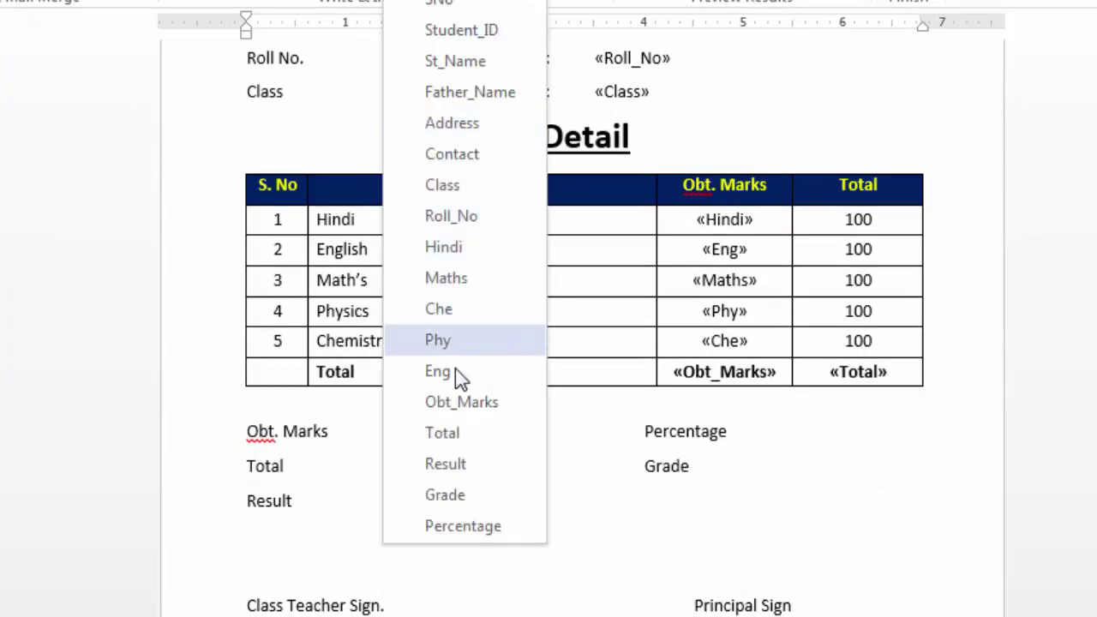
click(465, 402)
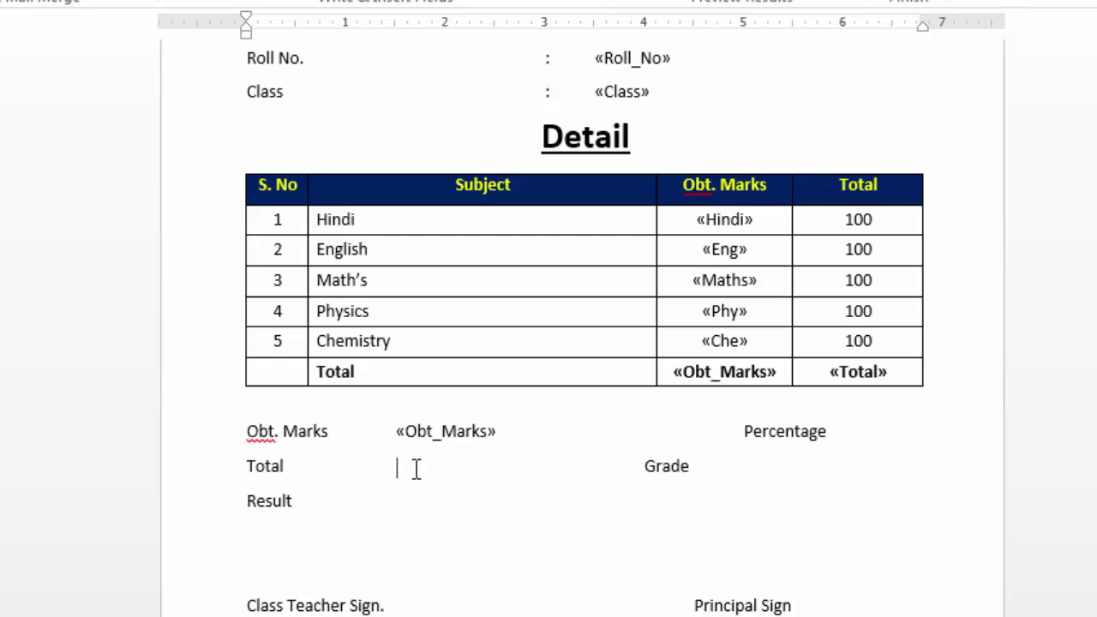
click(446, 2)
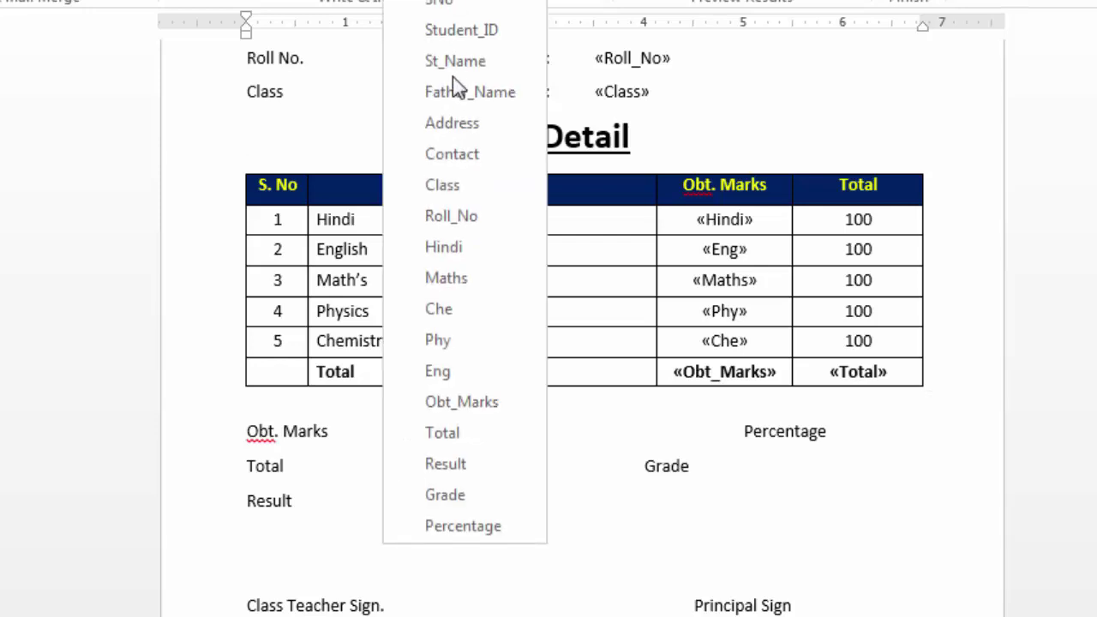
click(460, 433)
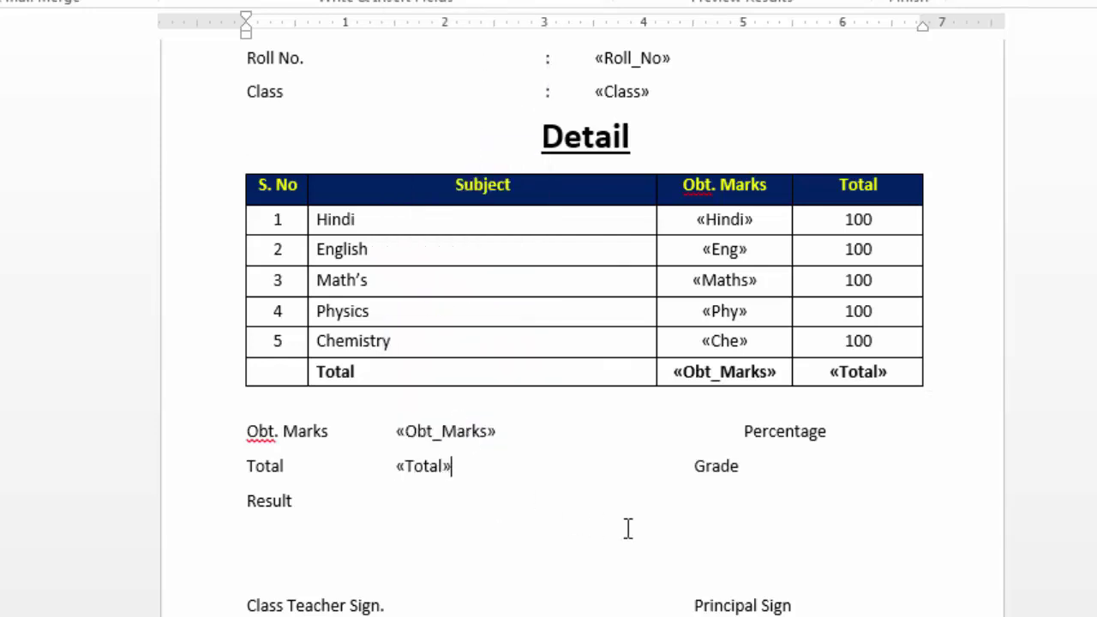
Align the Percentage label with Grade and insert the Percentage merge field after it.
click(726, 433)
key(BackSpace)
click(817, 437)
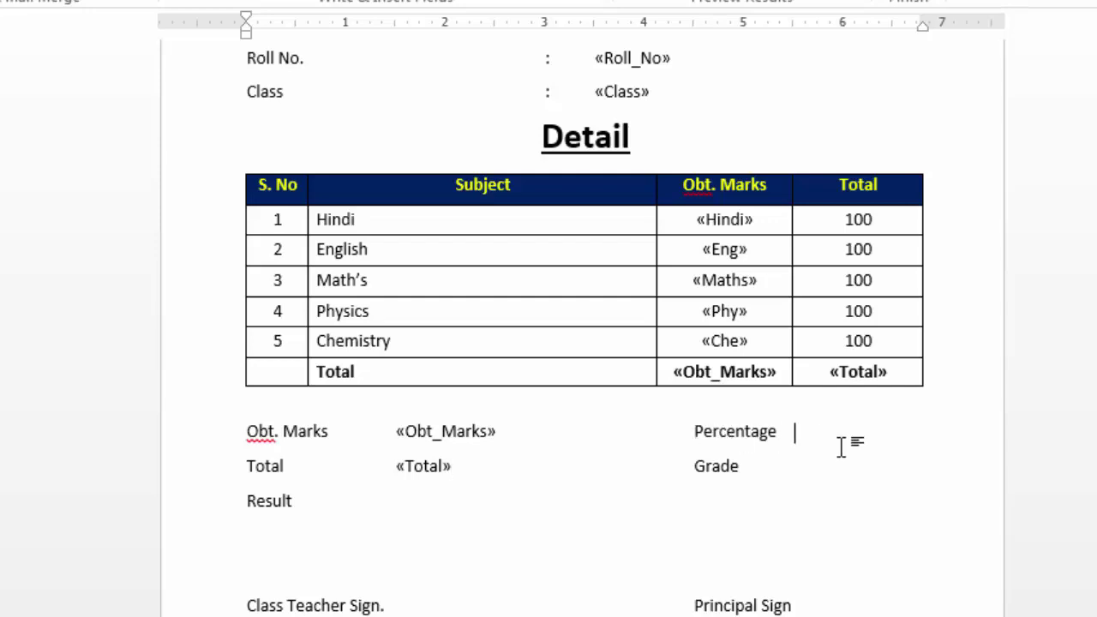
click(403, 1)
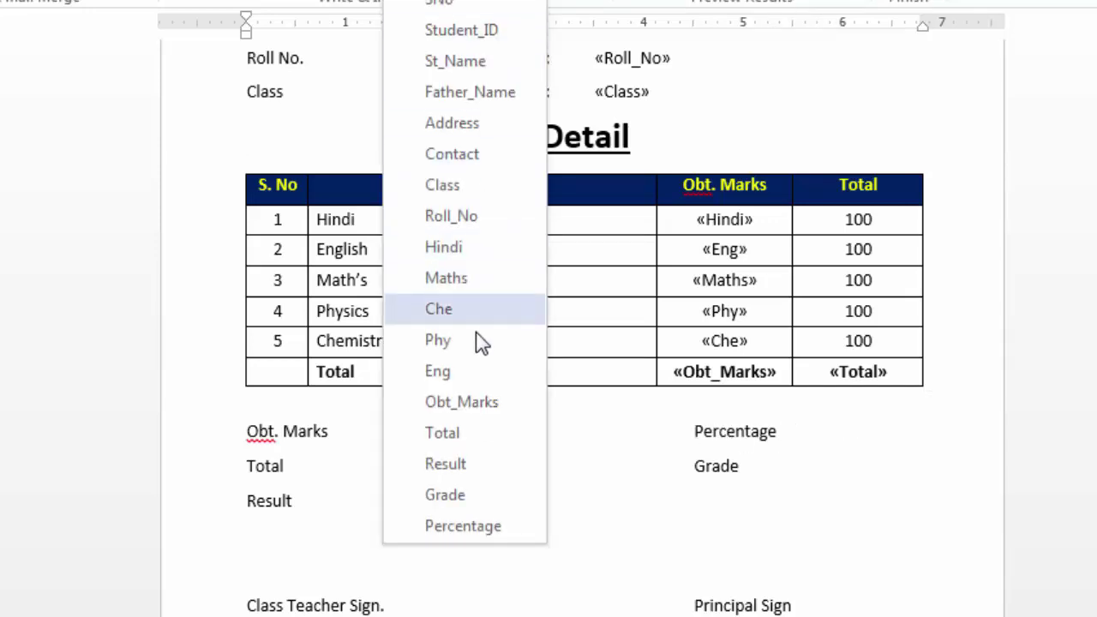
click(484, 516)
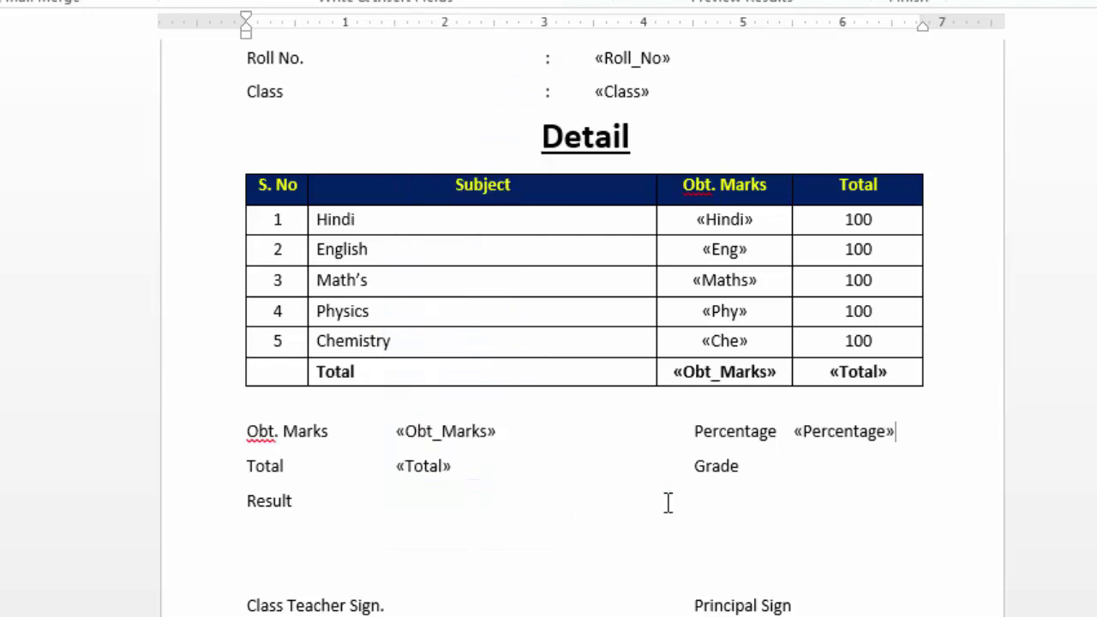
Insert the Grade and Result merge fields after their labels.
click(807, 468)
click(402, 1)
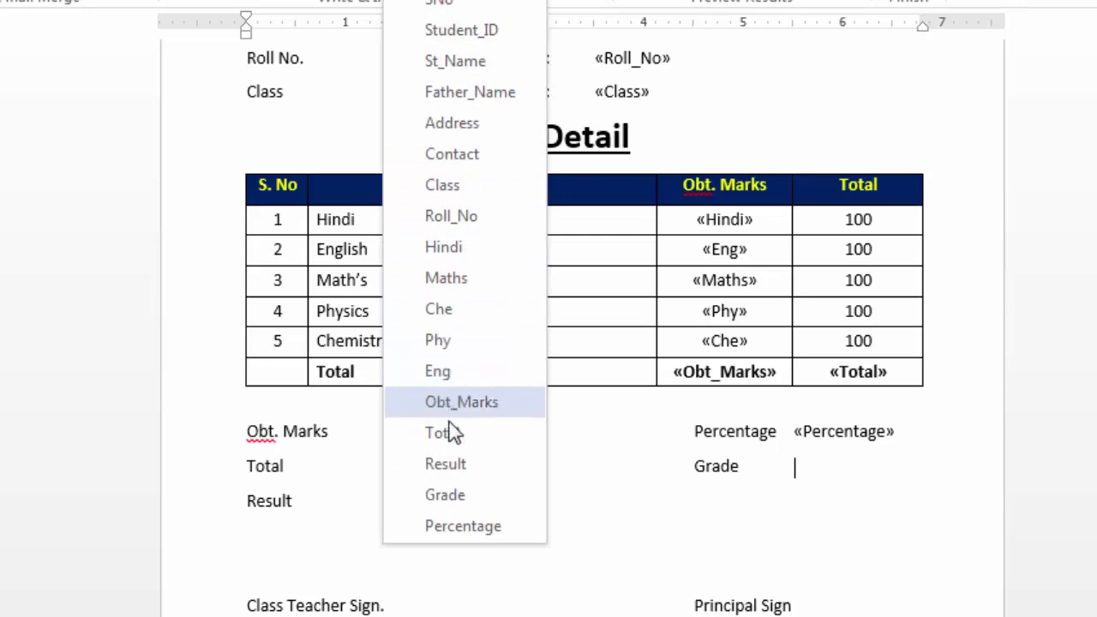
click(446, 495)
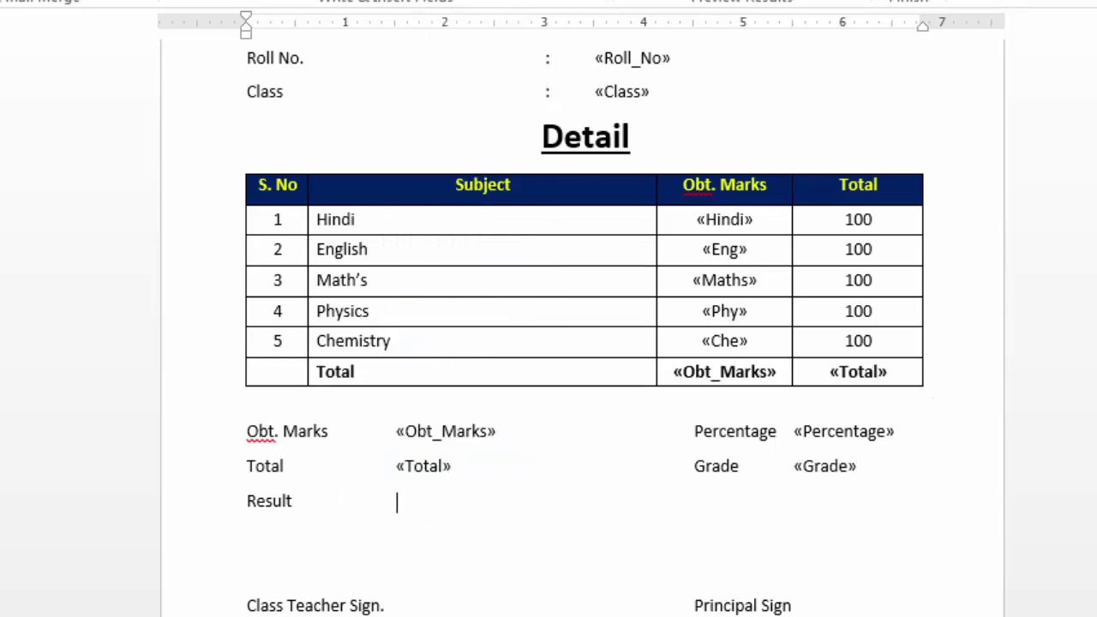
click(403, 1)
click(446, 467)
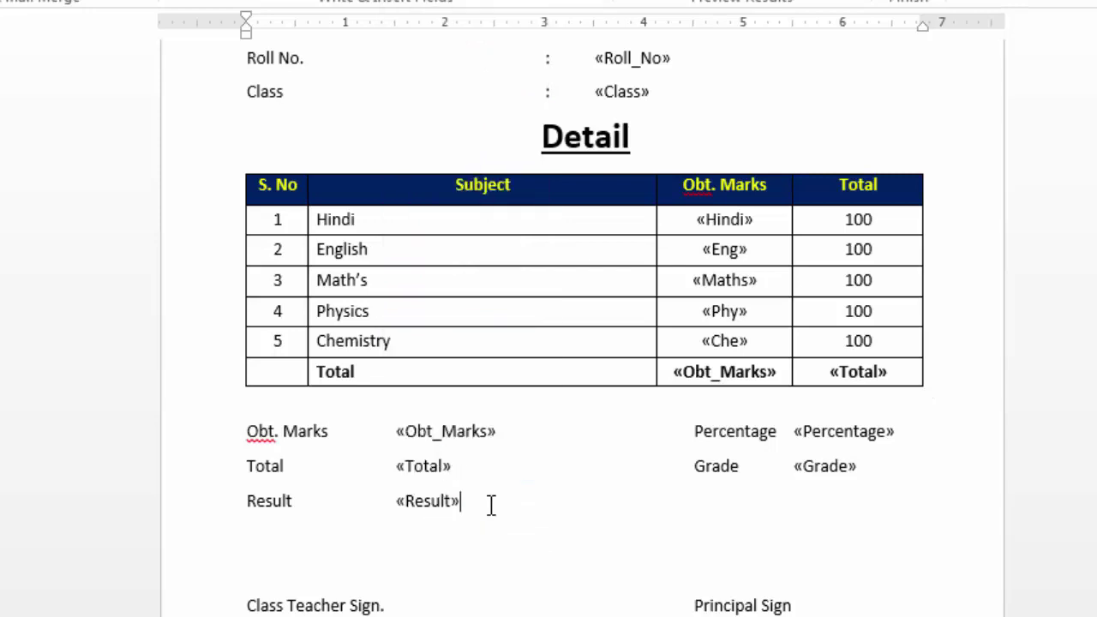
scroll(496, 494, down, 2)
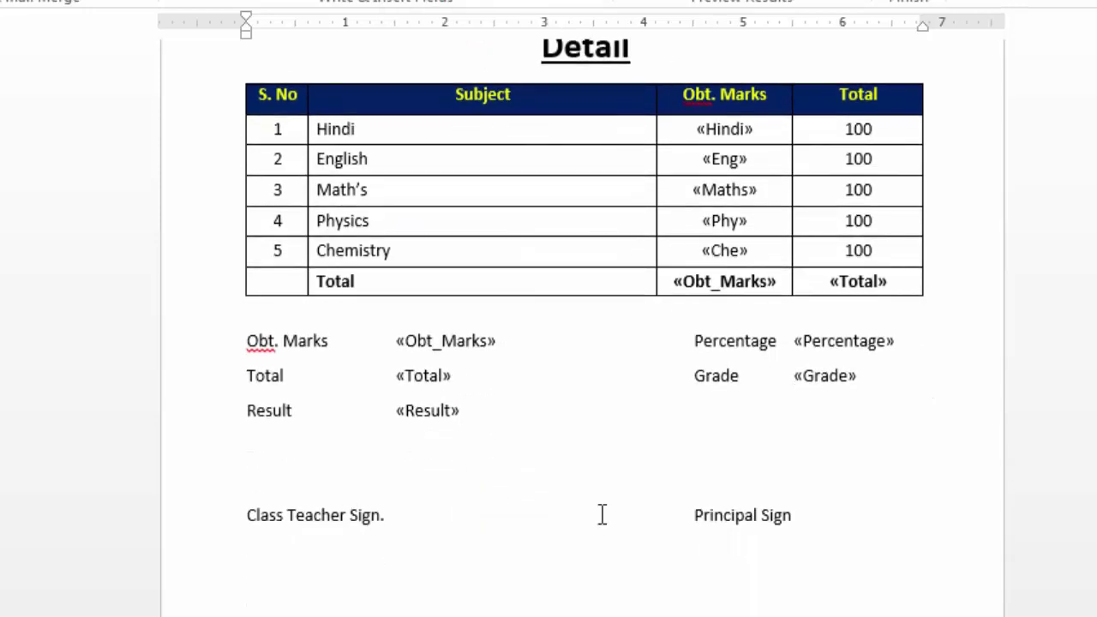
scroll(526, 501, up, 1)
scroll(524, 502, up, 2)
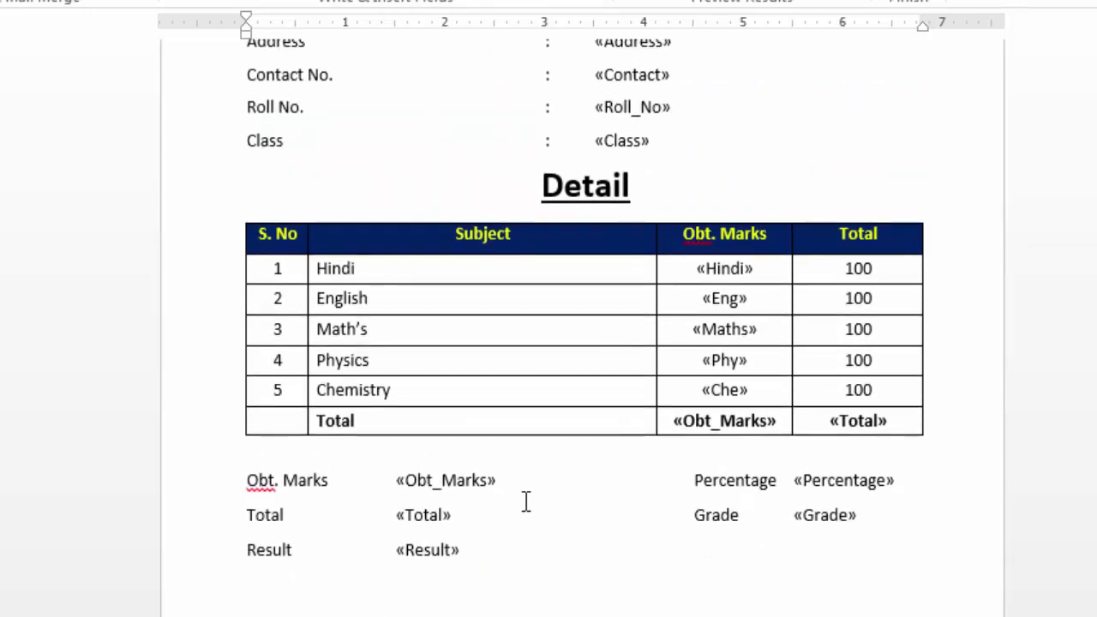
scroll(524, 502, up, 3)
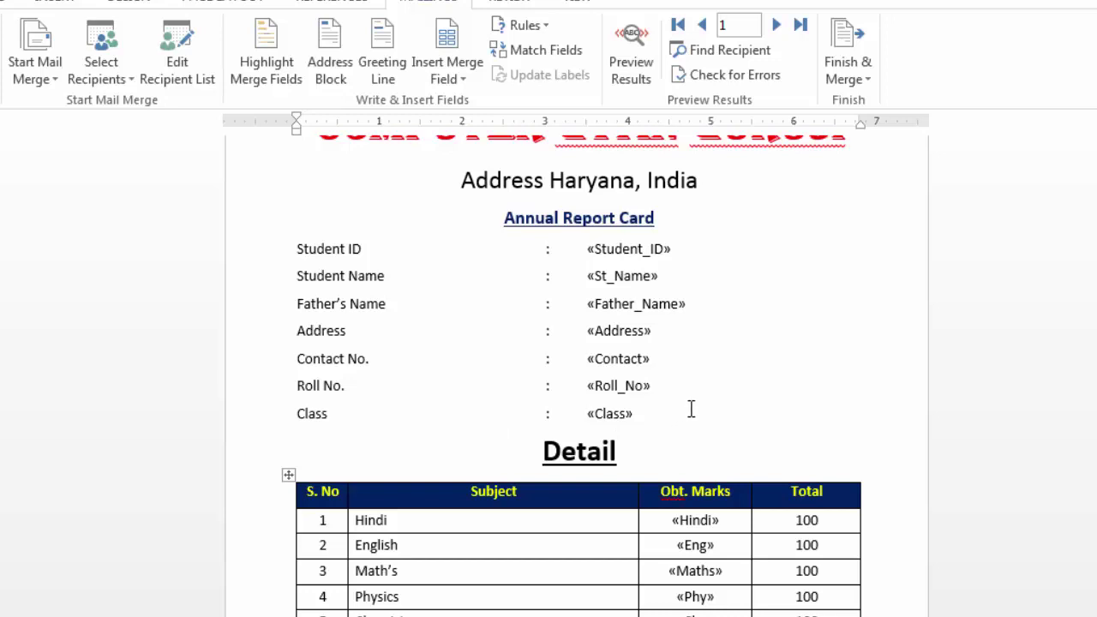
Preview the first student's report card with real data filled into the merge fields.
click(645, 62)
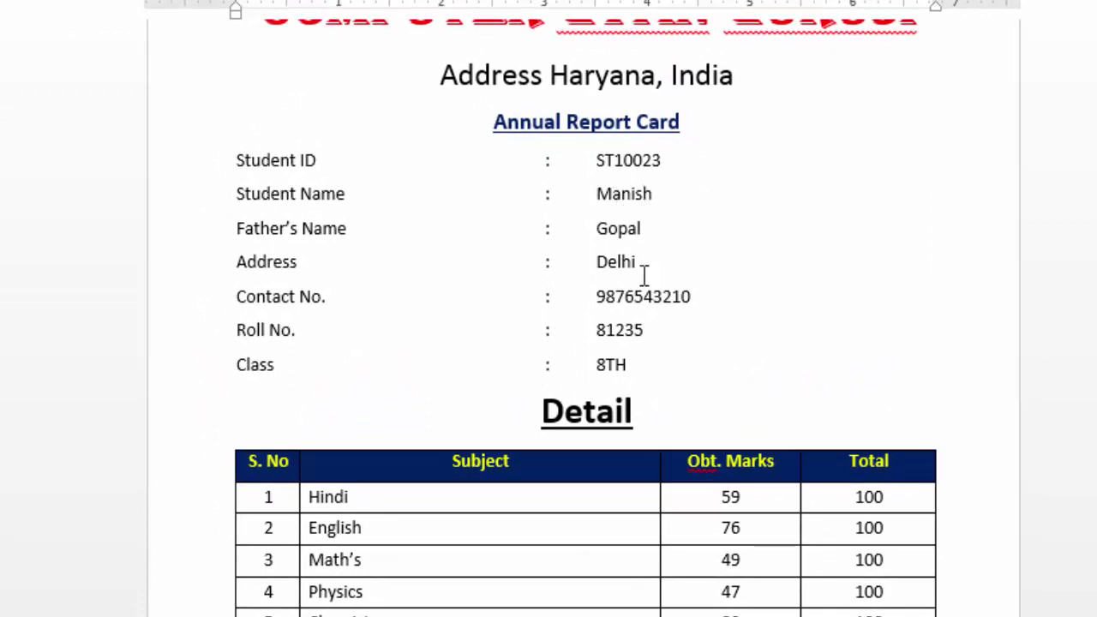
scroll(727, 363, down, 1)
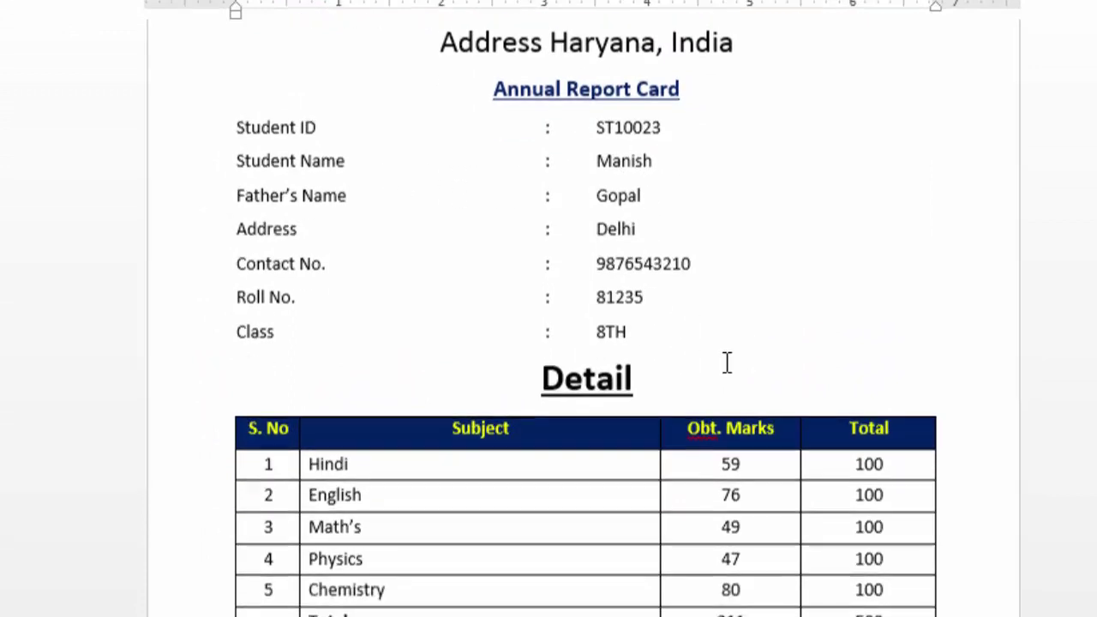
scroll(728, 386, down, 2)
scroll(732, 429, down, 2)
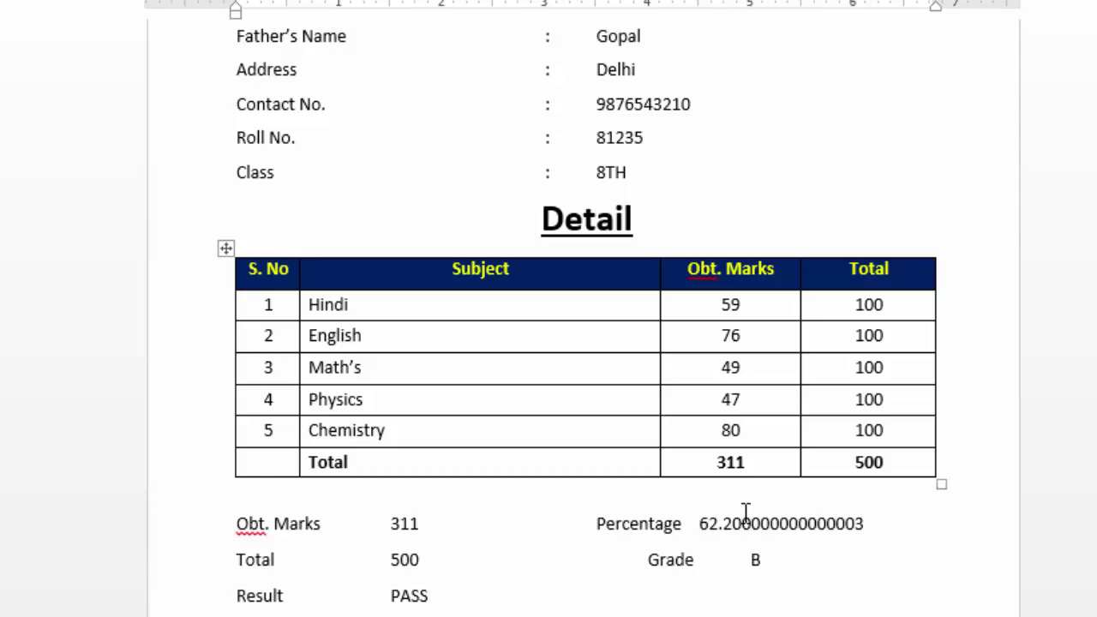
scroll(744, 514, up, 1)
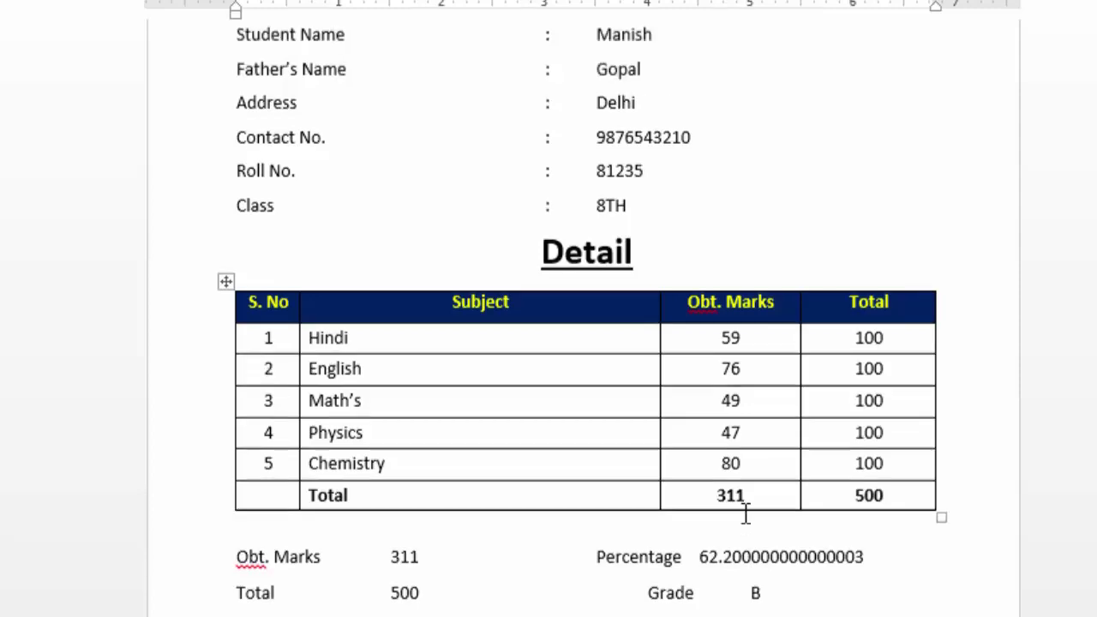
scroll(745, 540, up, 4)
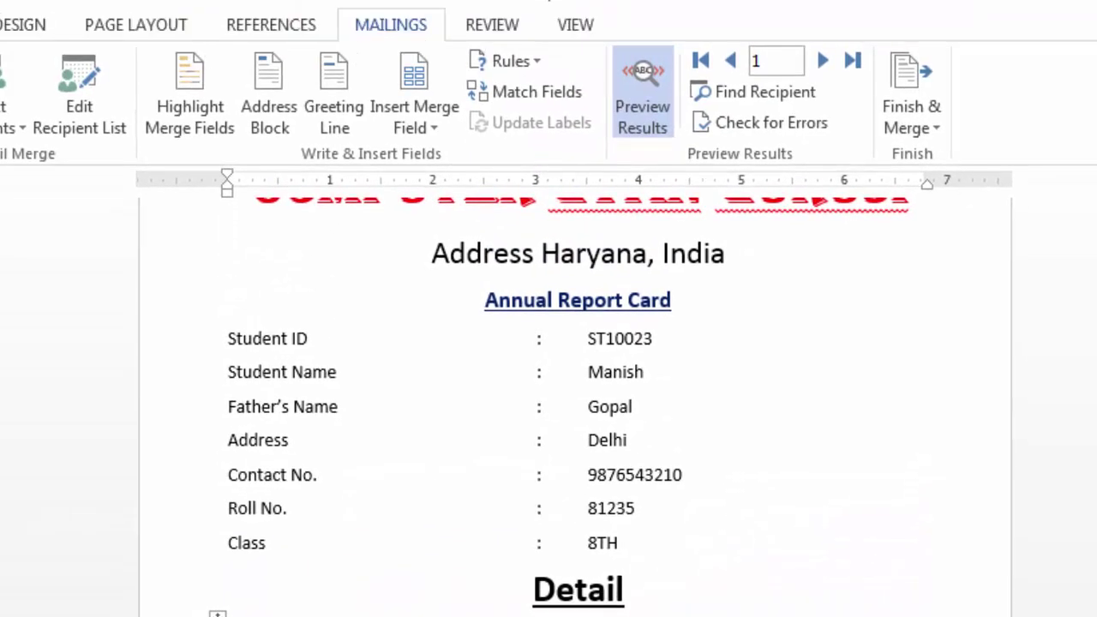
scroll(574, 403, up, 1)
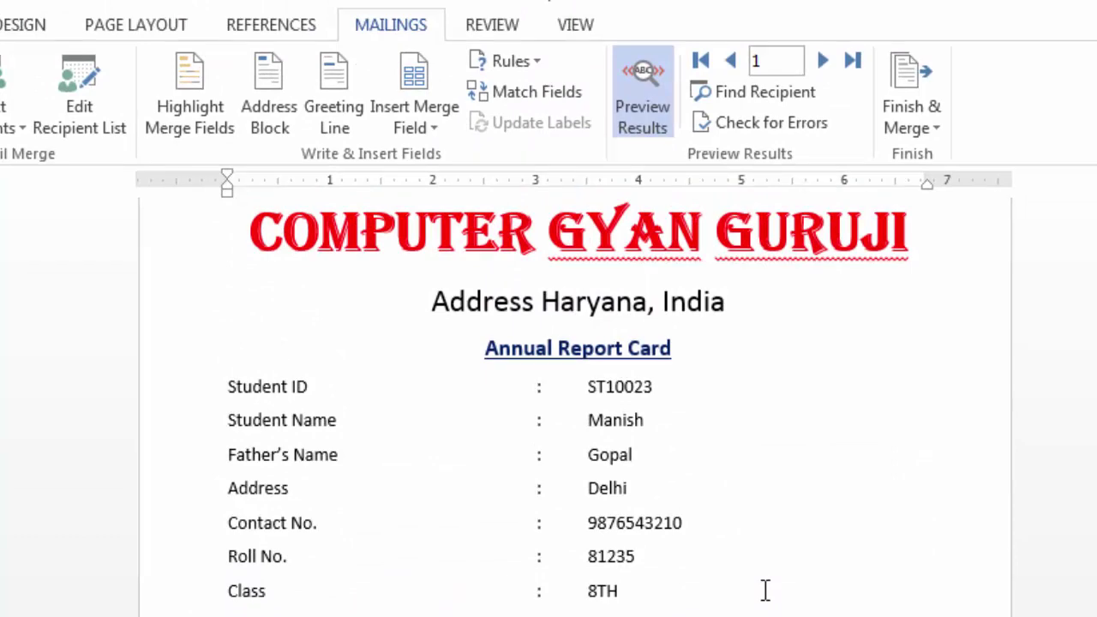
scroll(765, 591, down, 2)
scroll(765, 590, down, 5)
scroll(765, 589, up, 8)
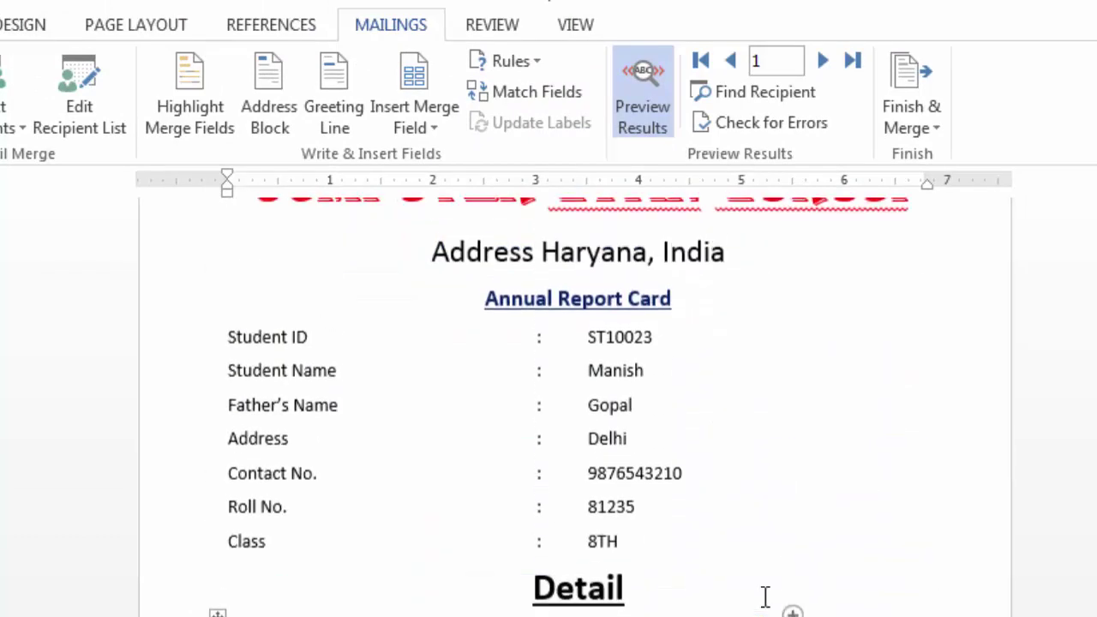
scroll(765, 597, up, 2)
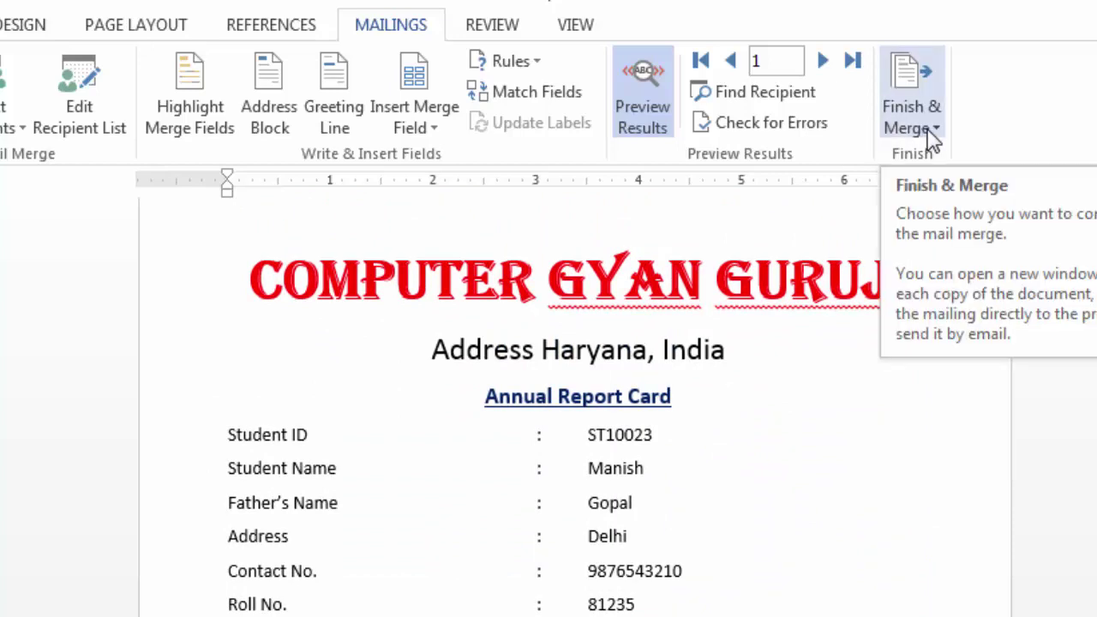
Step forward to the fifth student's report card and open the Finish & Merge choices.
click(821, 61)
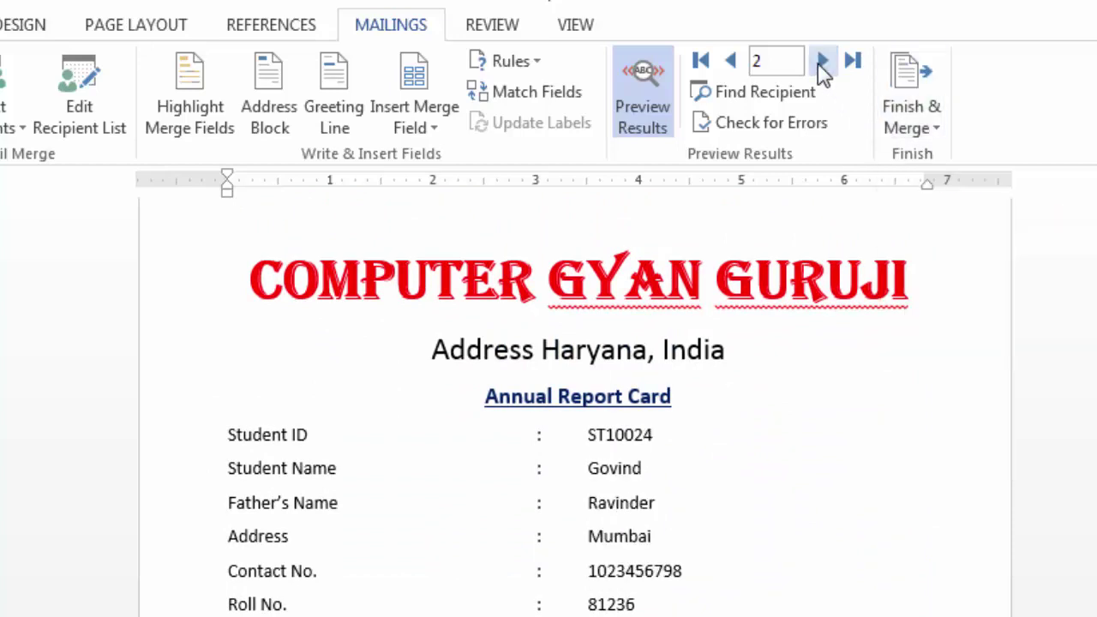
click(821, 62)
click(821, 62)
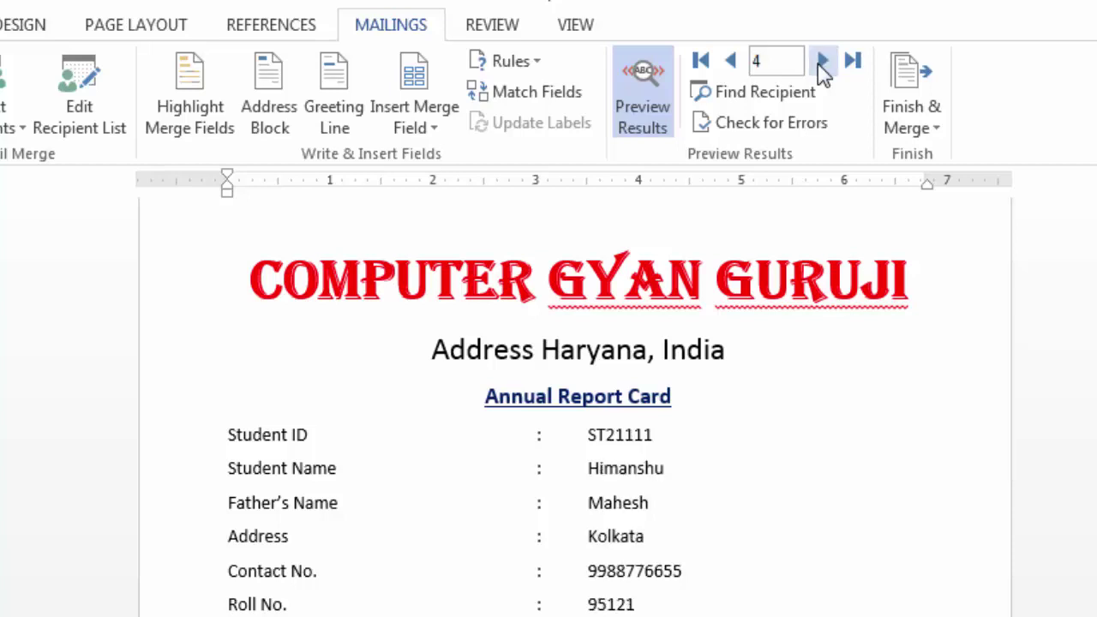
click(821, 62)
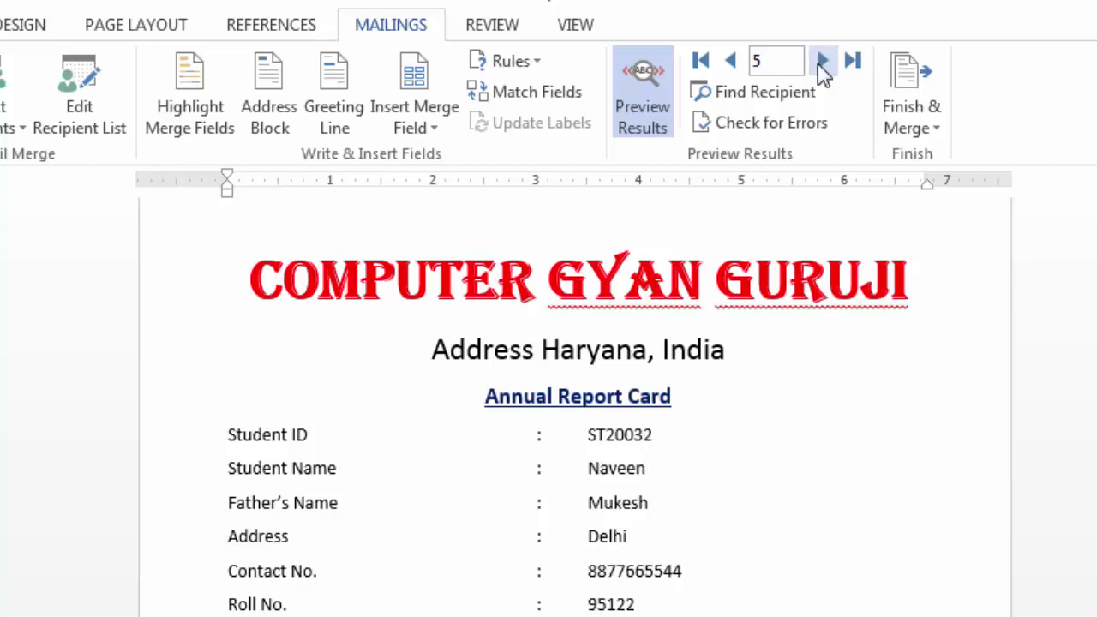
click(929, 130)
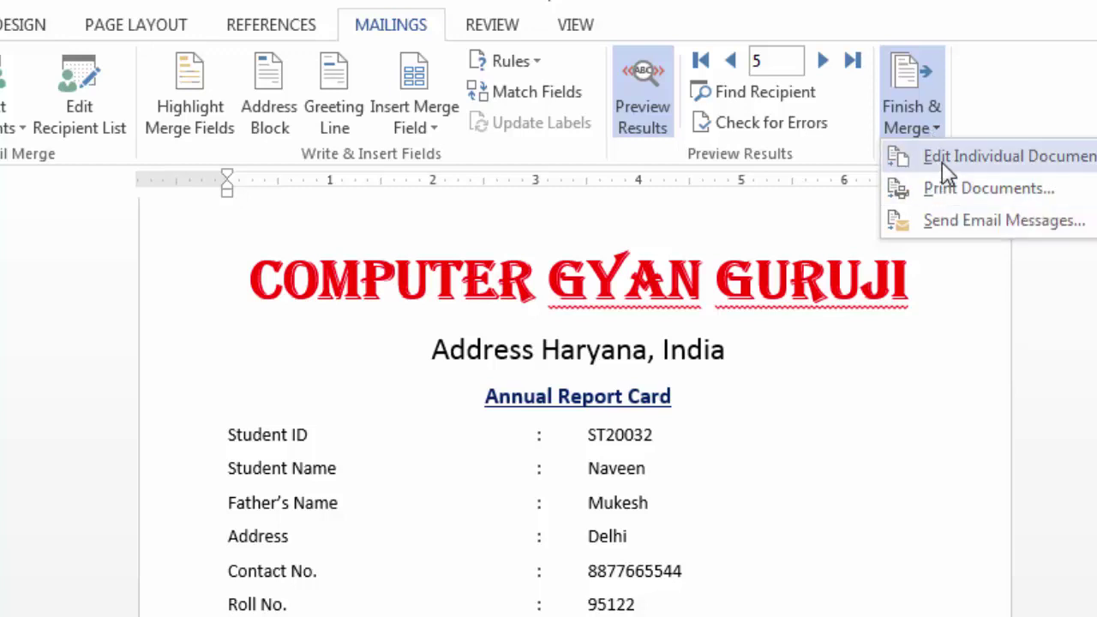
Merge all records into a new document with Edit Individual Documents.
click(973, 171)
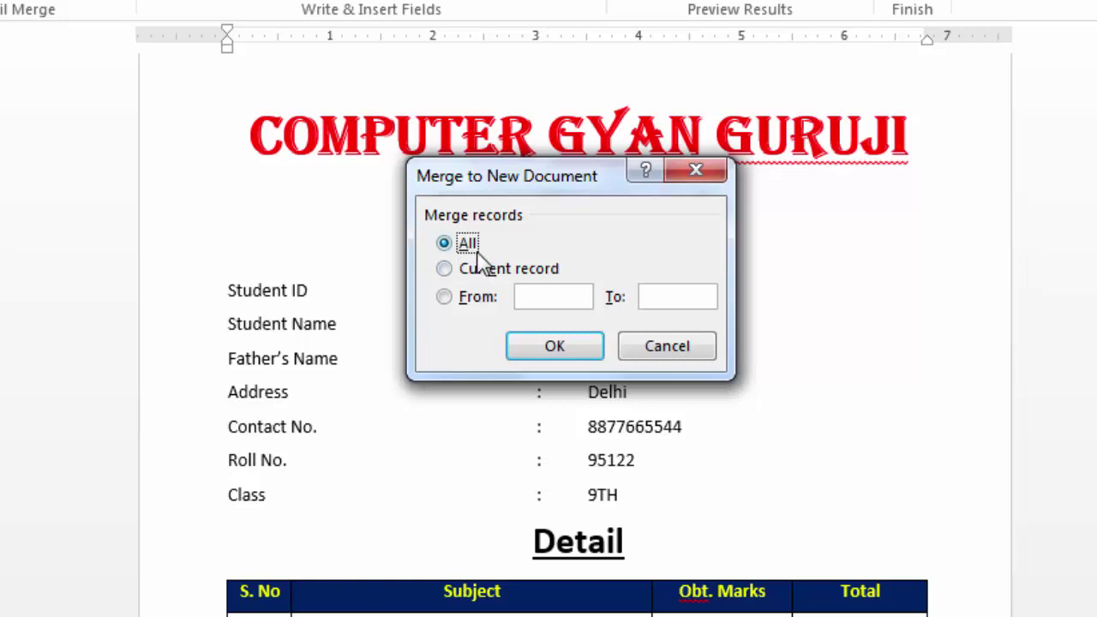
click(555, 347)
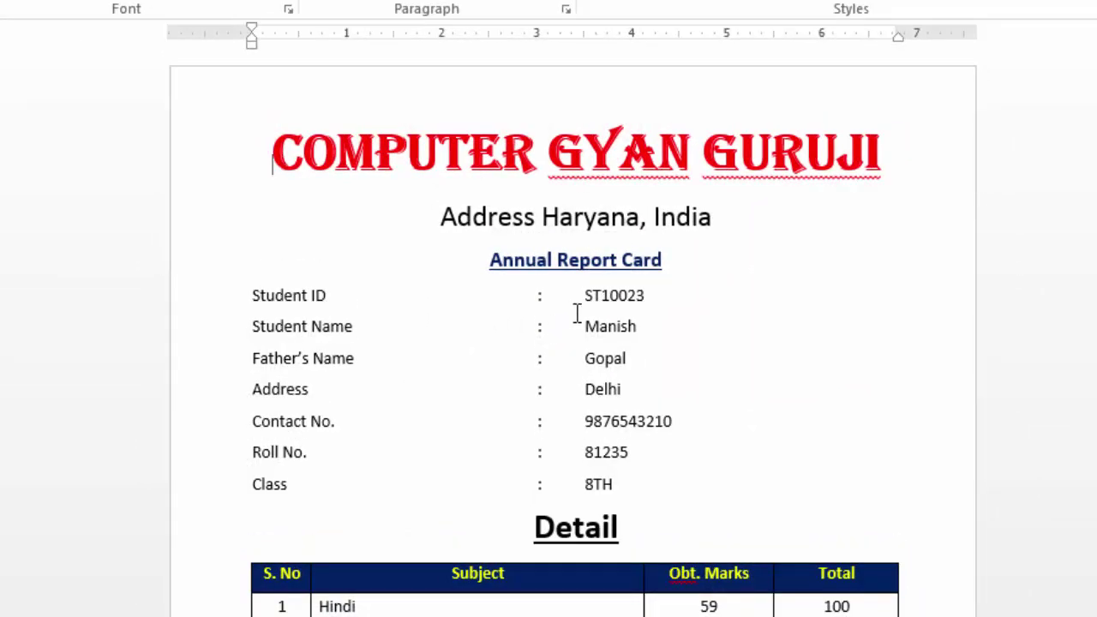
scroll(593, 289, down, 2)
scroll(598, 289, down, 4)
scroll(597, 289, down, 5)
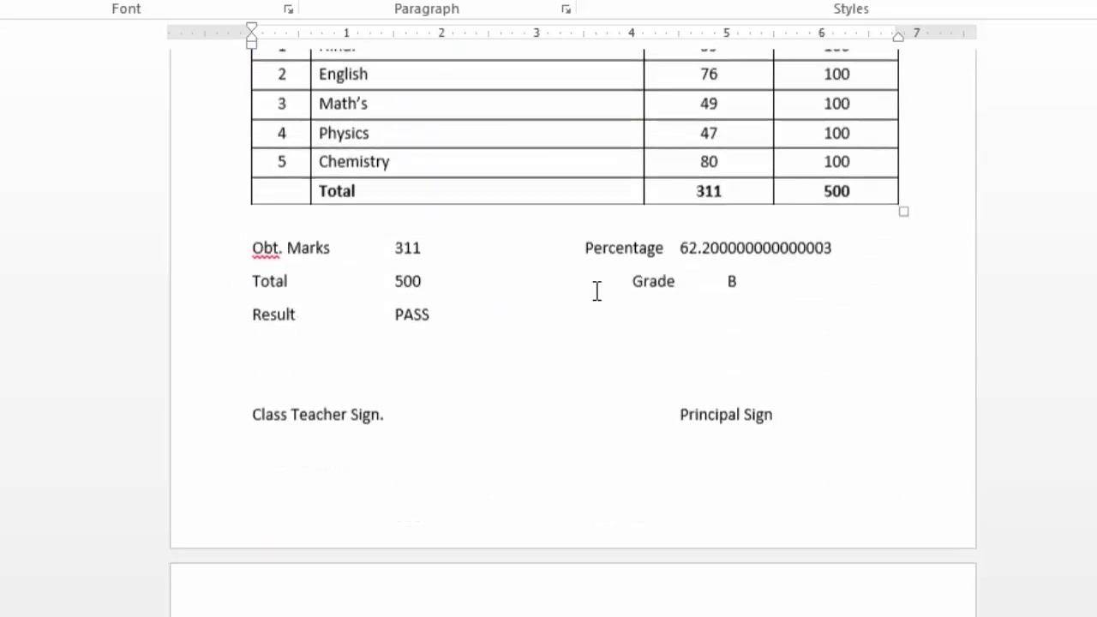
scroll(598, 290, down, 3)
scroll(598, 289, down, 3)
scroll(598, 290, down, 4)
scroll(597, 291, down, 1)
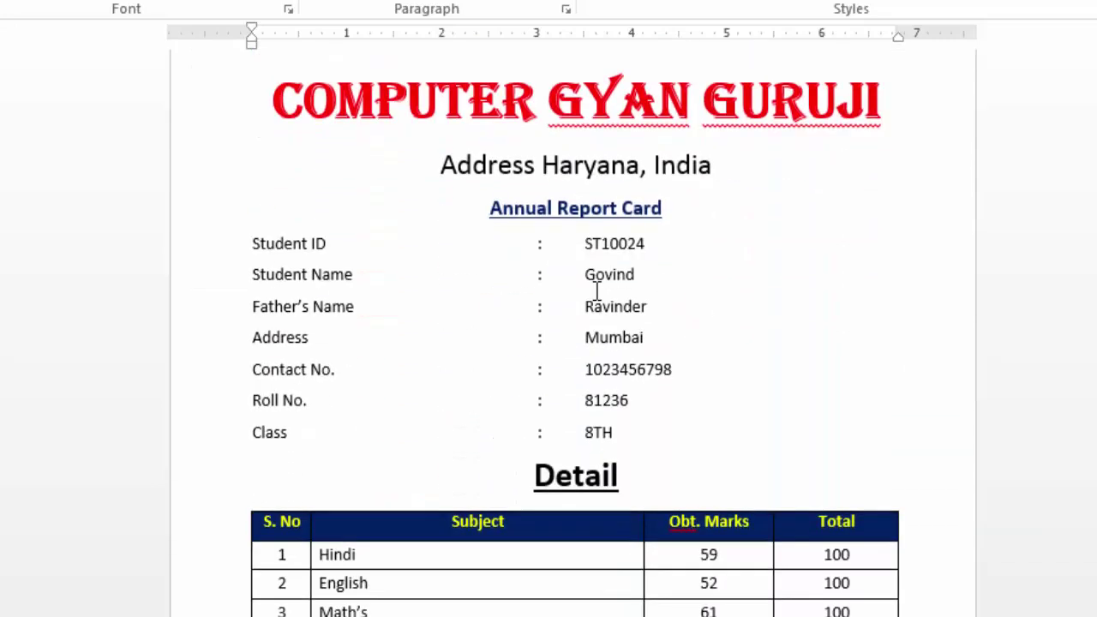
scroll(652, 285, down, 1)
scroll(666, 286, down, 4)
scroll(666, 286, down, 3)
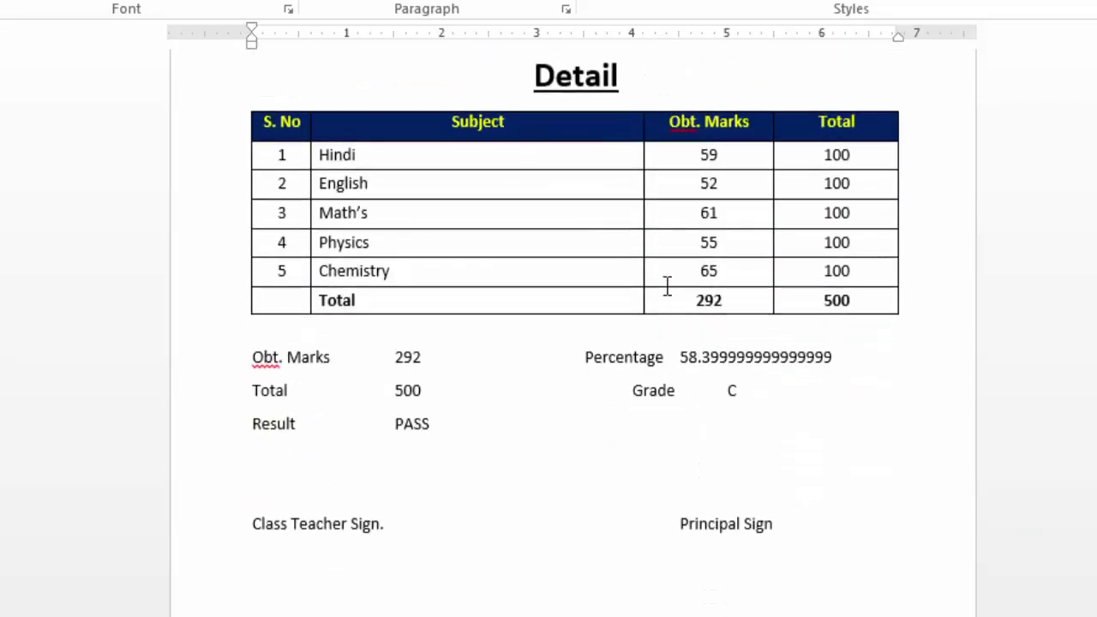
scroll(668, 285, down, 4)
scroll(668, 286, down, 5)
scroll(667, 286, down, 2)
scroll(667, 285, down, 1)
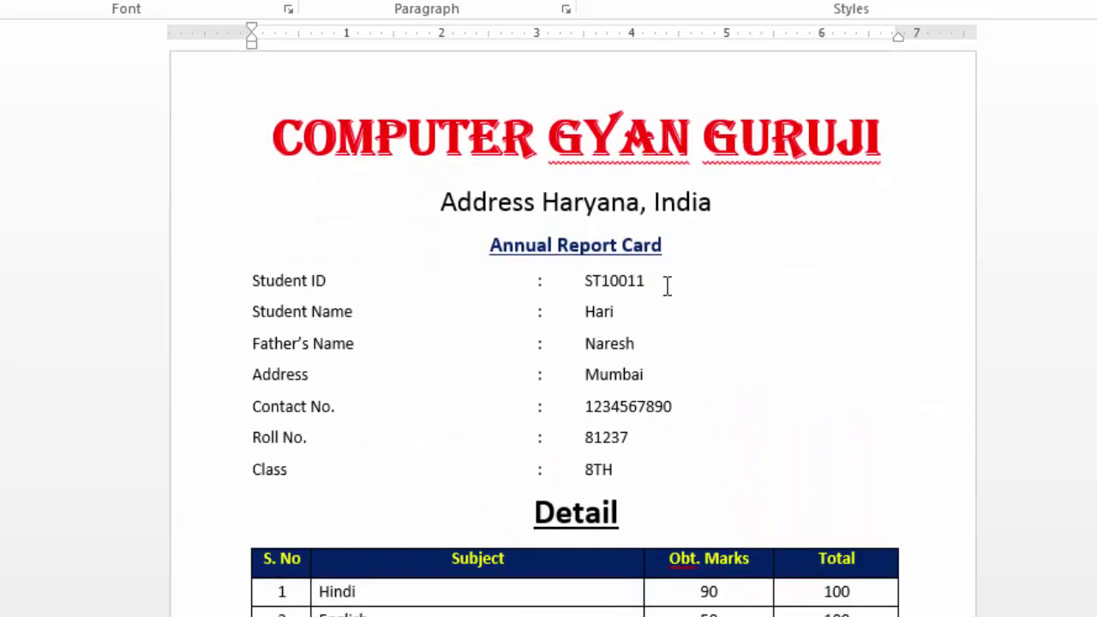
scroll(667, 285, down, 1)
scroll(668, 286, down, 3)
scroll(667, 285, down, 5)
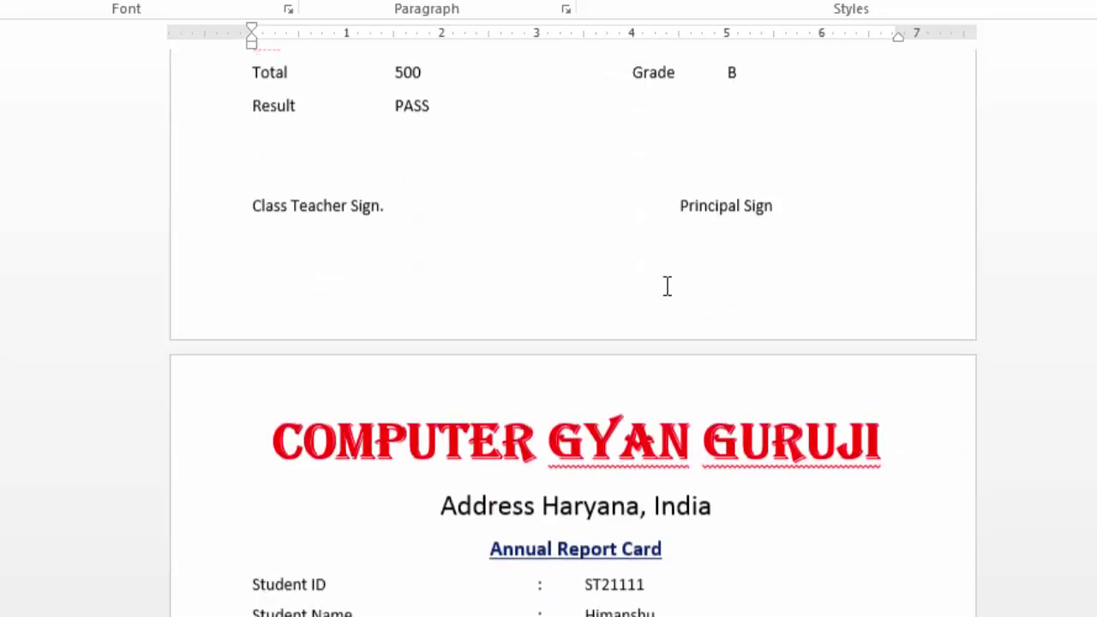
scroll(667, 285, down, 5)
scroll(667, 285, down, 3)
scroll(668, 285, down, 2)
scroll(667, 285, down, 4)
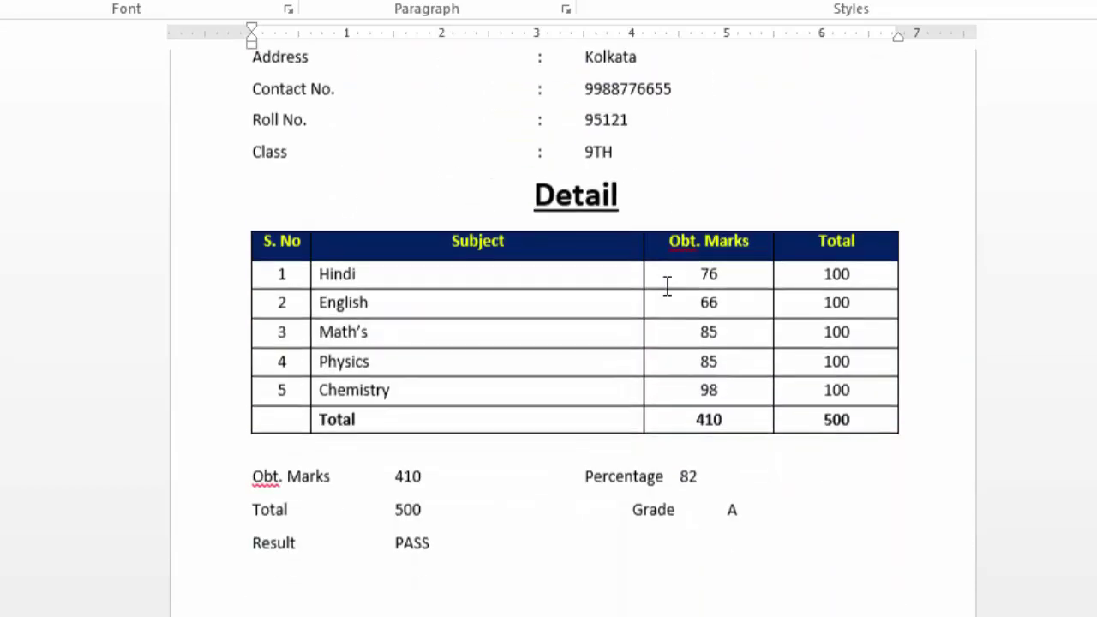
scroll(667, 285, down, 5)
scroll(668, 285, down, 2)
scroll(668, 285, down, 4)
scroll(668, 285, down, 5)
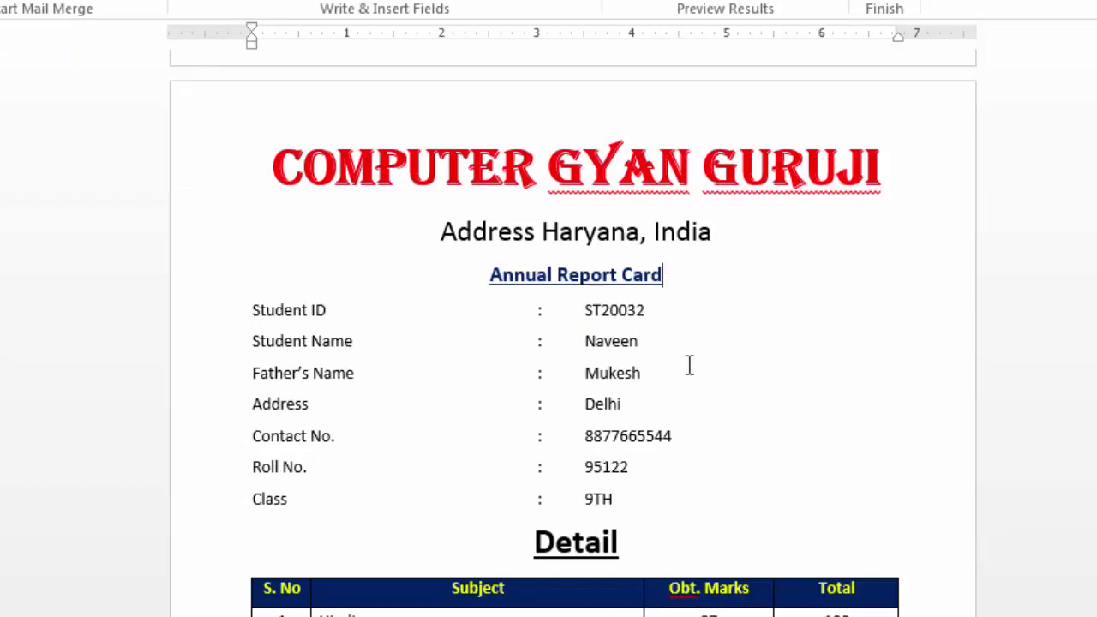
scroll(689, 365, down, 1)
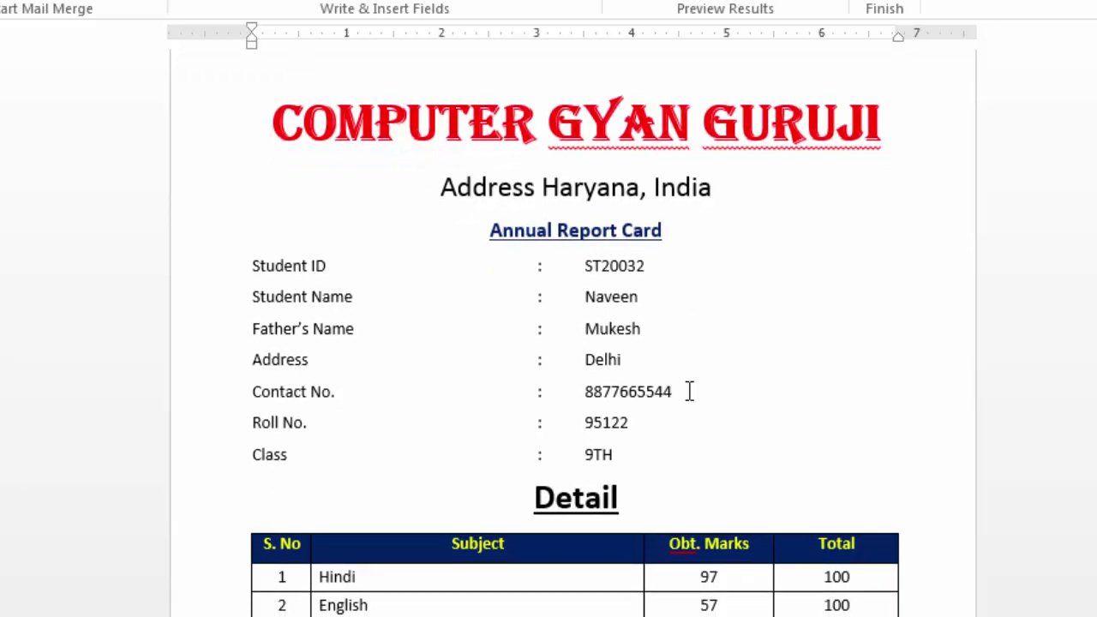
scroll(689, 391, down, 2)
scroll(689, 391, down, 1)
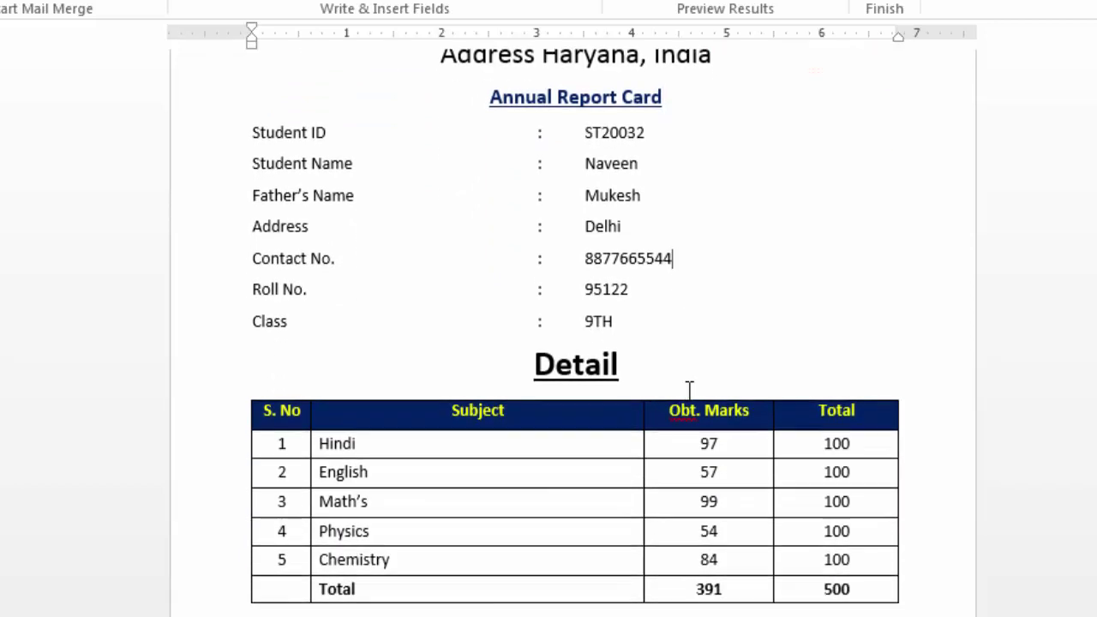